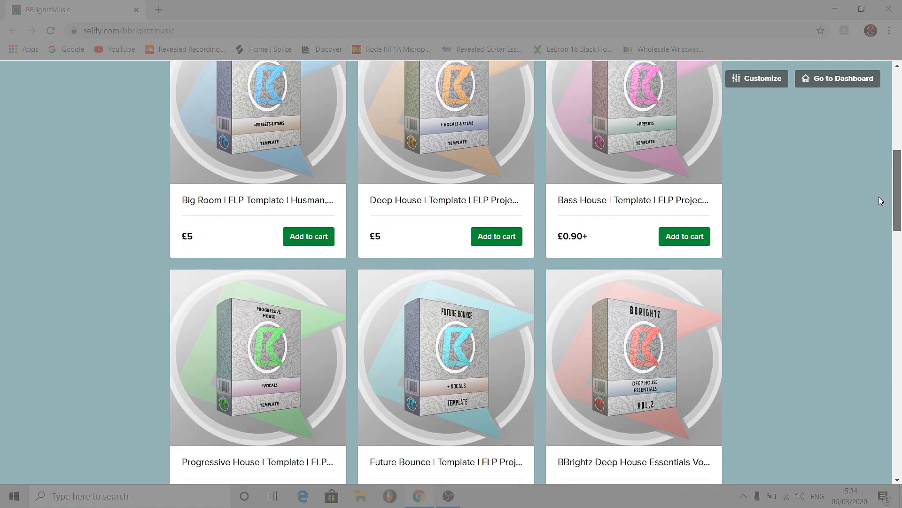
- Browse the FLP template and sample pack listings on the BBrightz Sellfy store page
{"action": "scroll", "coordinate": [879, 291], "scroll_direction": "down", "scroll_amount": 14}
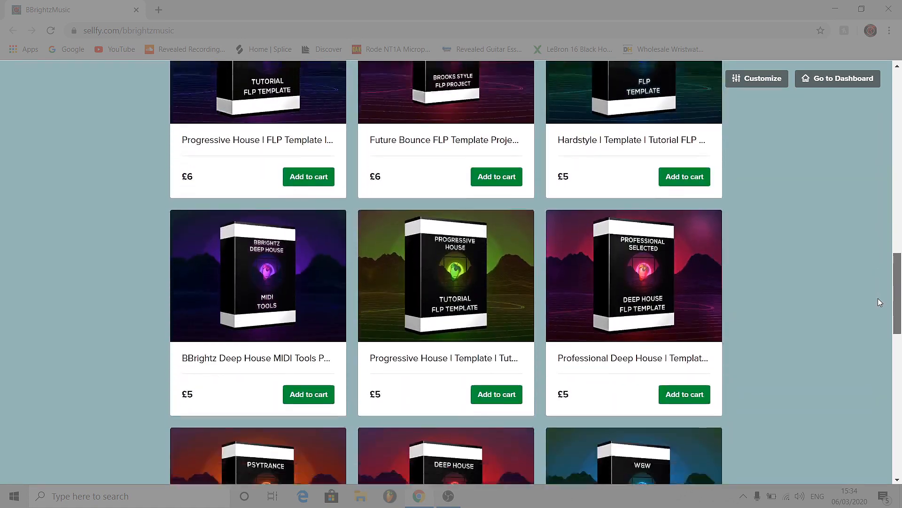
{"action": "scroll", "coordinate": [889, 395], "scroll_direction": "down", "scroll_amount": 1}
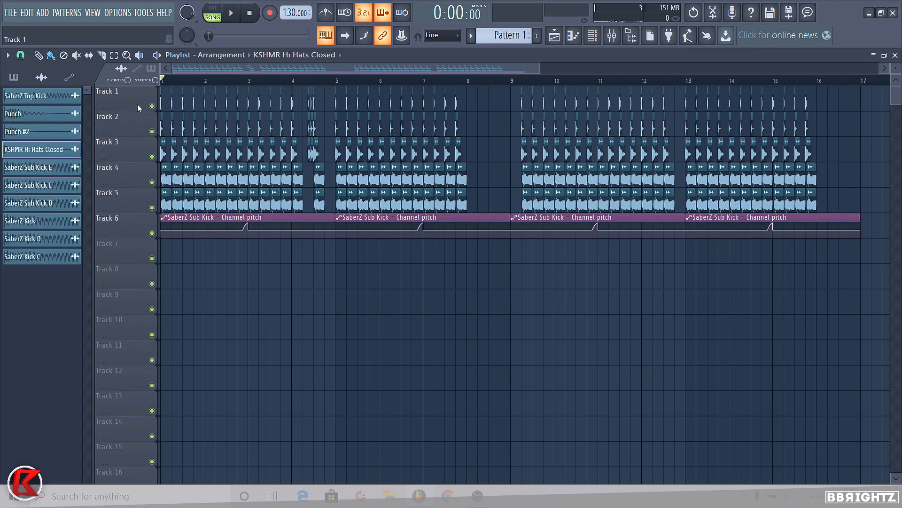
- Solo Track 1 in the FL Studio playlist and play the SaberZ Top Kick clips on their own
{"action": "scroll", "coordinate": [162, 128], "scroll_direction": "up", "scroll_amount": 6}
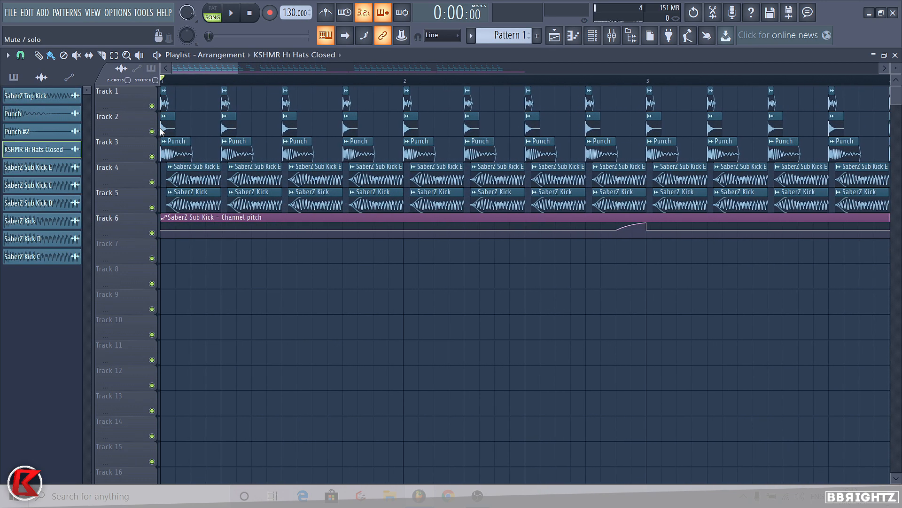
{"action": "scroll", "coordinate": [163, 128], "scroll_direction": "up", "scroll_amount": 2}
{"action": "right_click", "coordinate": [174, 198]}
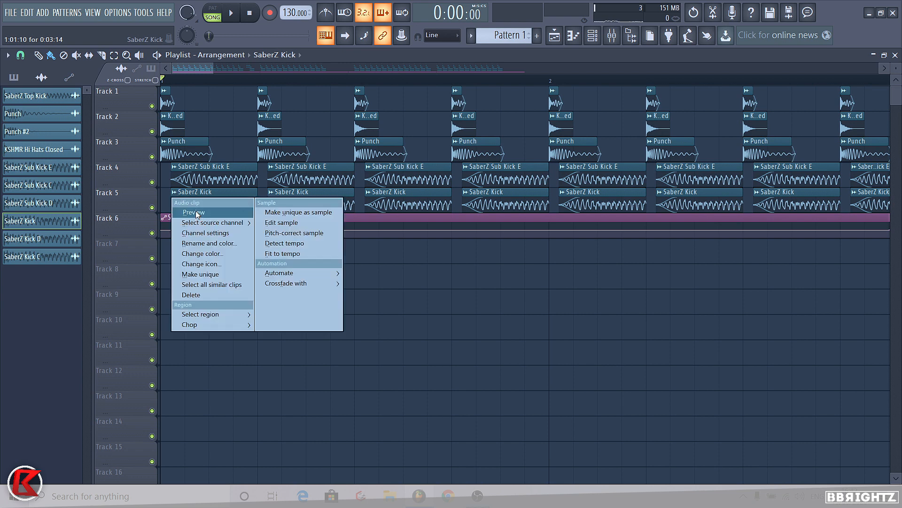
{"action": "left_click", "coordinate": [141, 118]}
{"action": "right_click", "coordinate": [152, 106]}
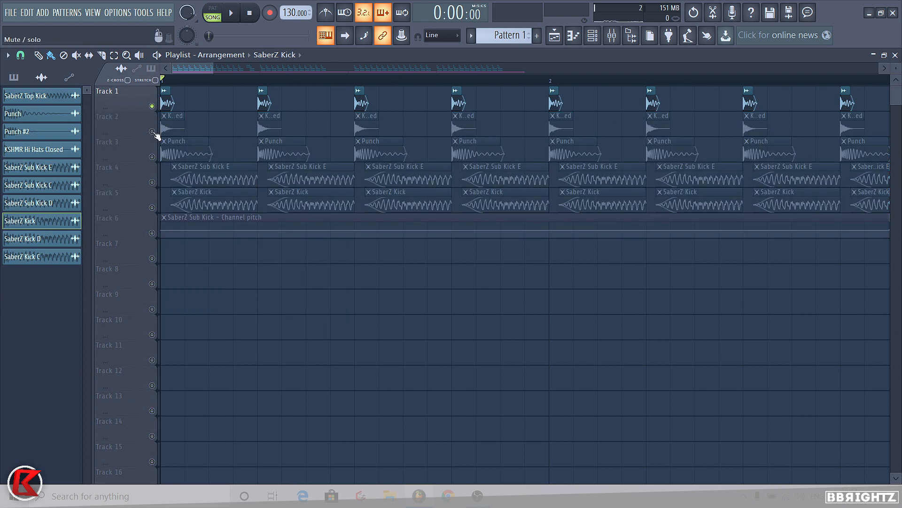
{"action": "scroll", "coordinate": [141, 157], "scroll_direction": "up", "scroll_amount": 3}
{"action": "key", "text": "space"}
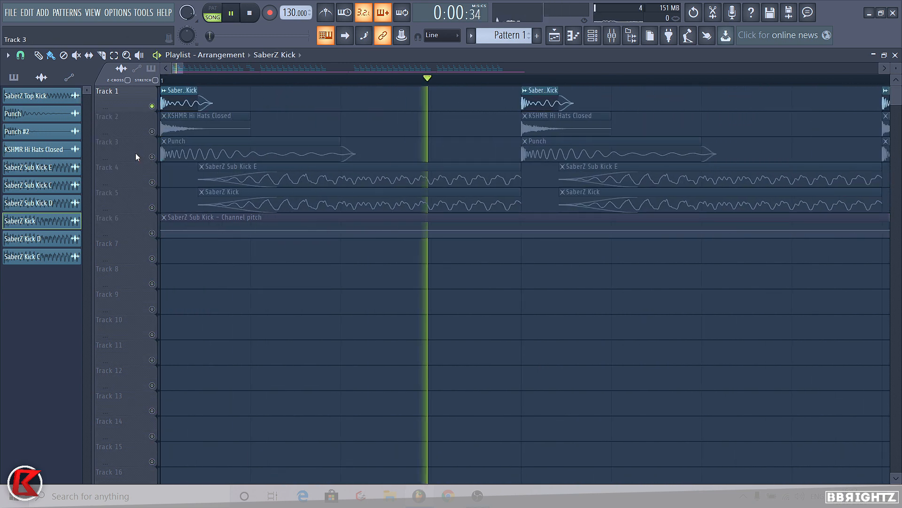
{"action": "scroll", "coordinate": [140, 160], "scroll_direction": "down", "scroll_amount": 5}
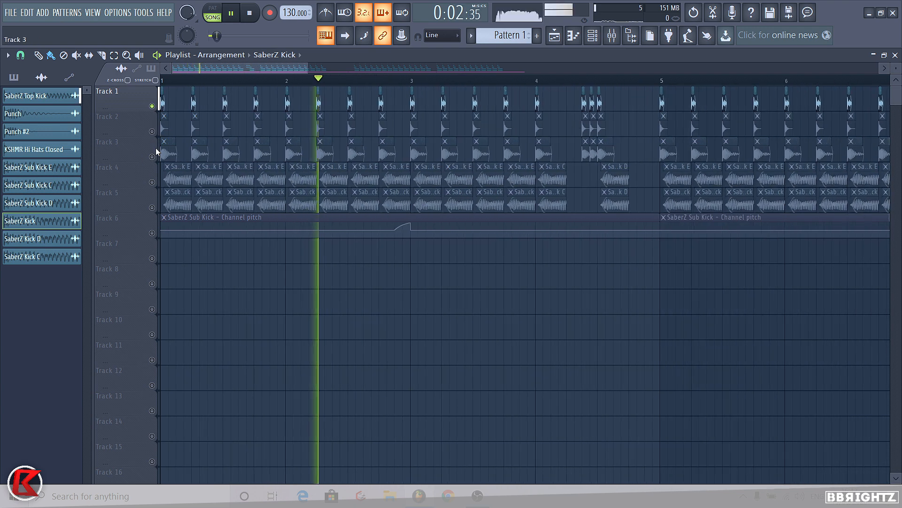
{"action": "key", "text": "space"}
- Play the soloed Punch clips on Track 3 and inspect the Punch sample's channel settings
{"action": "double_click", "coordinate": [162, 104]}
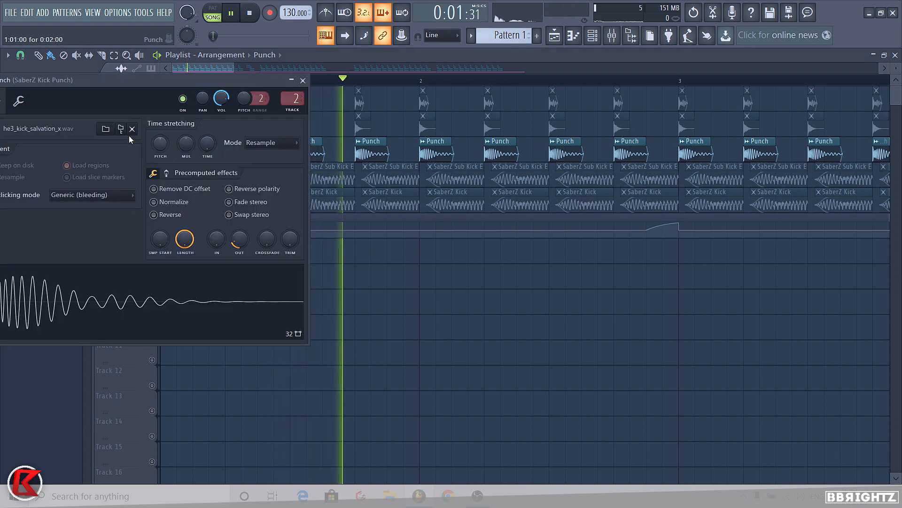
{"action": "left_click_drag", "start_coordinate": [24, 81], "coordinate": [123, 190]}
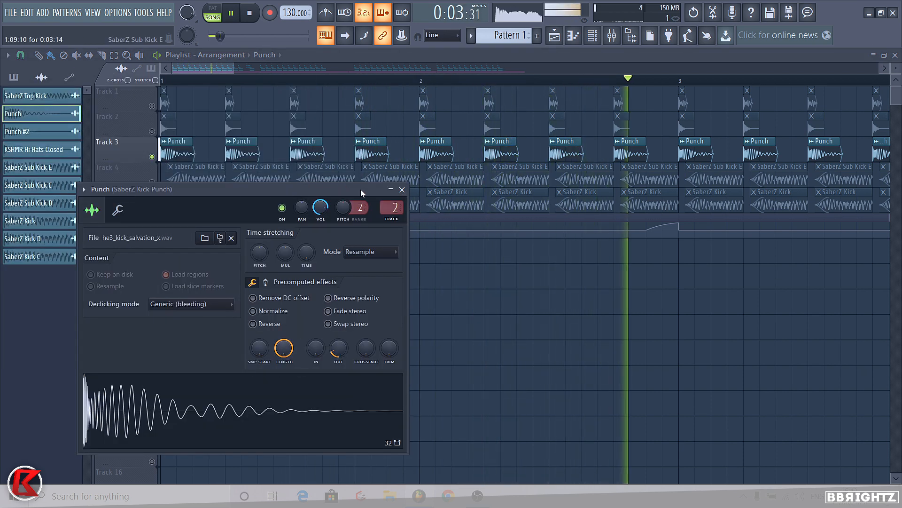
{"action": "key", "text": "space"}
{"action": "left_click", "coordinate": [402, 189]}
- Solo Track 4, check the SaberZ Sub Kick E sample's settings and play the sub kick clips
{"action": "left_click", "coordinate": [146, 177]}
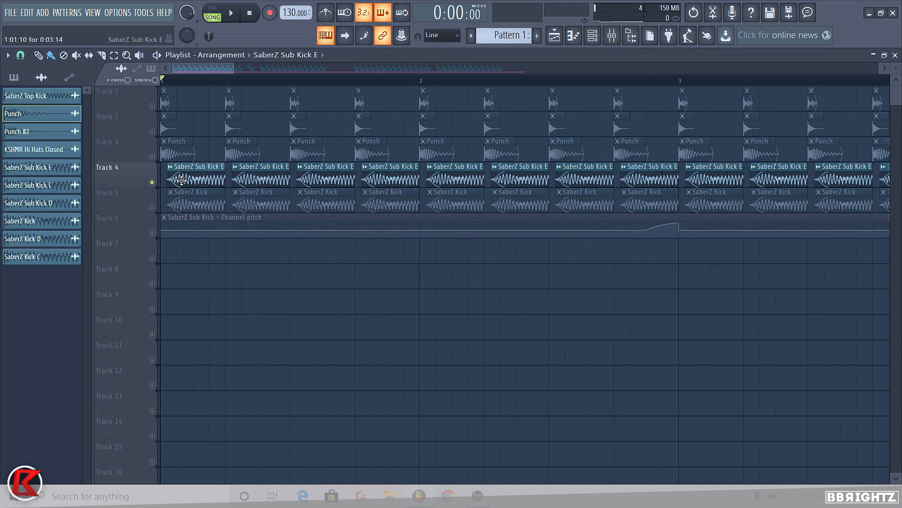
{"action": "double_click", "coordinate": [181, 181]}
{"action": "left_click", "coordinate": [371, 143]}
{"action": "key", "text": "space"}
{"action": "scroll", "coordinate": [346, 305], "scroll_direction": "down", "scroll_amount": 2}
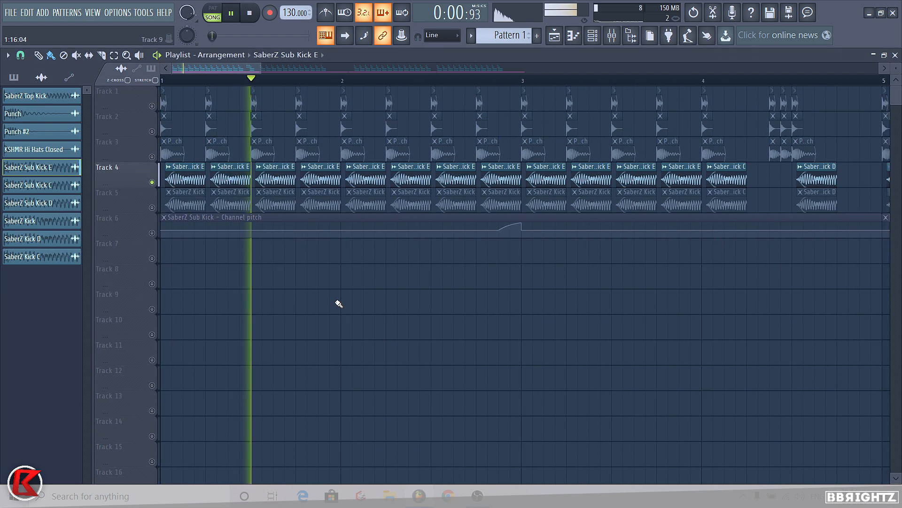
{"action": "scroll", "coordinate": [339, 303], "scroll_direction": "down", "scroll_amount": 1}
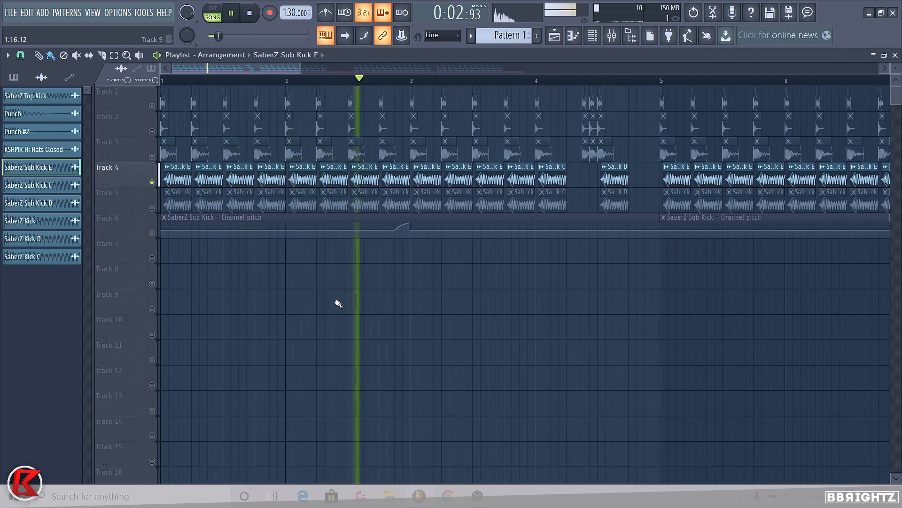
{"action": "scroll", "coordinate": [336, 306], "scroll_direction": "down", "scroll_amount": 1}
{"action": "key", "text": "space"}
- Solo Track 5, check the SaberZ Kick sample's settings and play its clips
{"action": "left_click", "coordinate": [152, 209]}
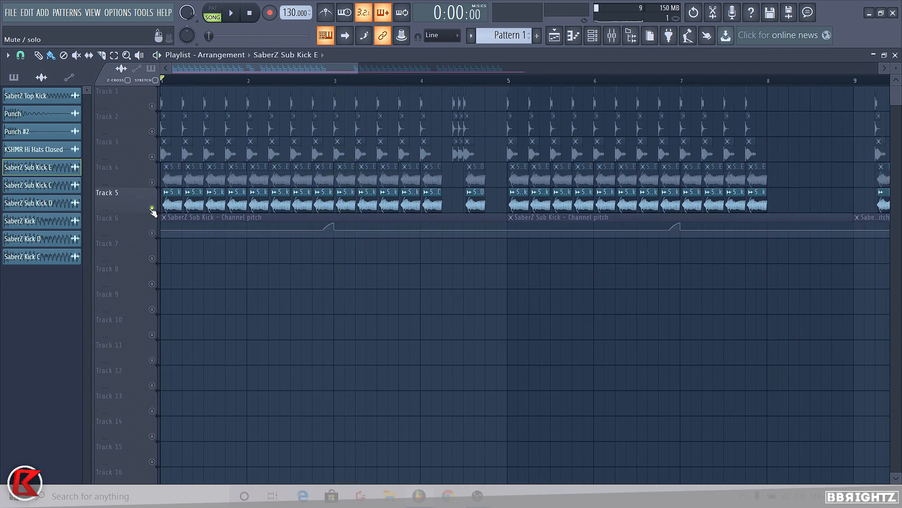
{"action": "double_click", "coordinate": [174, 209]}
{"action": "key", "text": "space"}
{"action": "right_click", "coordinate": [524, 389]}
{"action": "scroll", "coordinate": [112, 232], "scroll_direction": "up", "scroll_amount": 1}
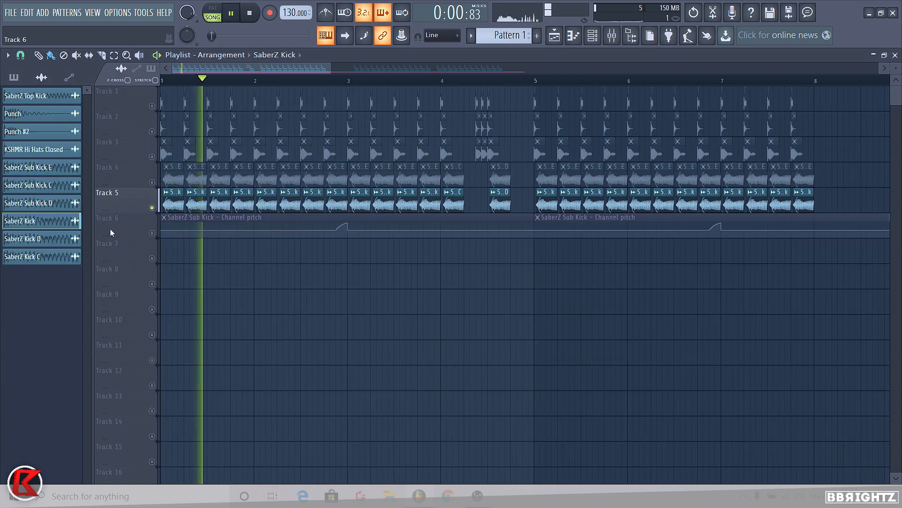
{"action": "scroll", "coordinate": [112, 233], "scroll_direction": "up", "scroll_amount": 2}
{"action": "key", "text": "space"}
- Solo Track 4 again and re-examine the channel settings of the first SaberZ Sub Kick E clip
{"action": "double_click", "coordinate": [168, 179]}
{"action": "right_click", "coordinate": [484, 348]}
{"action": "right_click", "coordinate": [151, 183]}
{"action": "scroll", "coordinate": [143, 208], "scroll_direction": "up", "scroll_amount": 1}
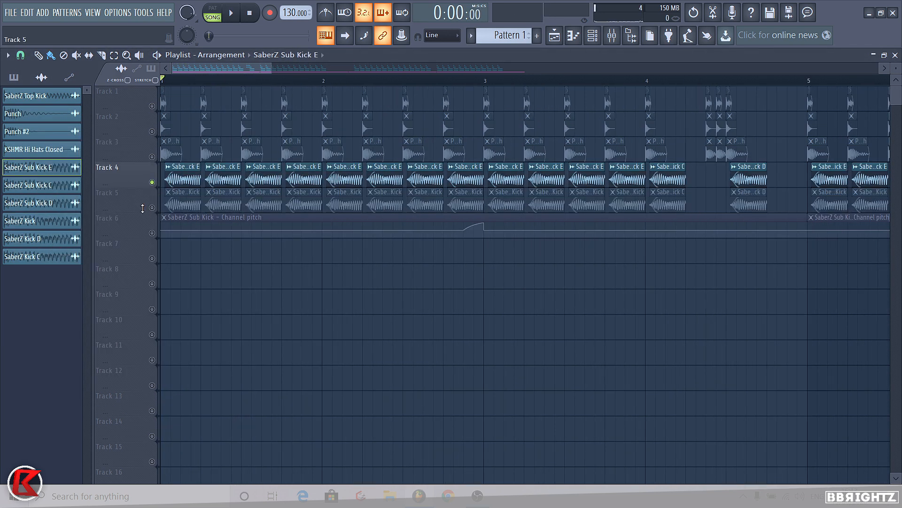
{"action": "scroll", "coordinate": [174, 186], "scroll_direction": "up", "scroll_amount": 3}
{"action": "double_click", "coordinate": [177, 183]}
{"action": "scroll", "coordinate": [313, 269], "scroll_direction": "down", "scroll_amount": 3}
{"action": "right_click", "coordinate": [484, 348]}
- Enable Track 5 alongside Track 4 and play the sub kick and kick layers together
{"action": "left_click", "coordinate": [152, 207]}
{"action": "key", "text": "space"}
{"action": "scroll", "coordinate": [157, 211], "scroll_direction": "up", "scroll_amount": 2}
{"action": "key", "text": "space"}
{"action": "scroll", "coordinate": [157, 210], "scroll_direction": "down", "scroll_amount": 3}
- Play Tracks 4 and 5 without the Track 6 channel pitch automation, enabling it during playback to compare
{"action": "left_click", "coordinate": [153, 232]}
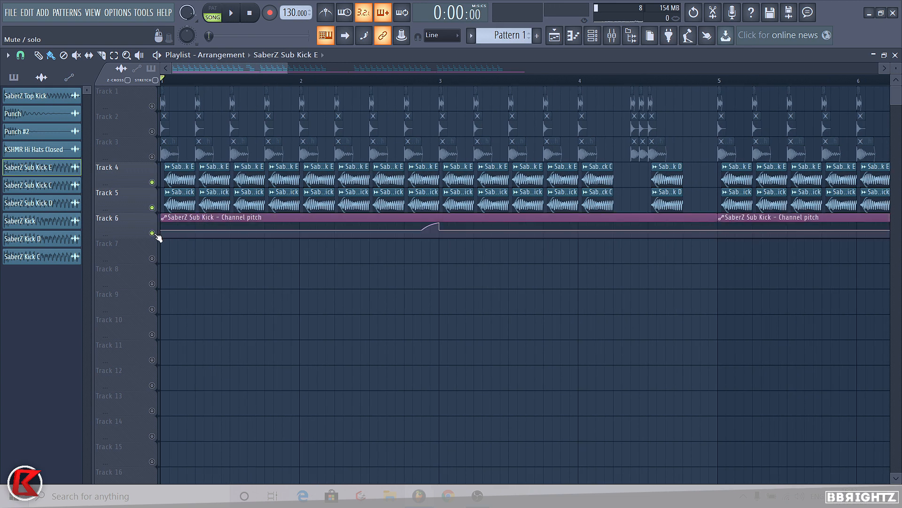
{"action": "left_click", "coordinate": [153, 232]}
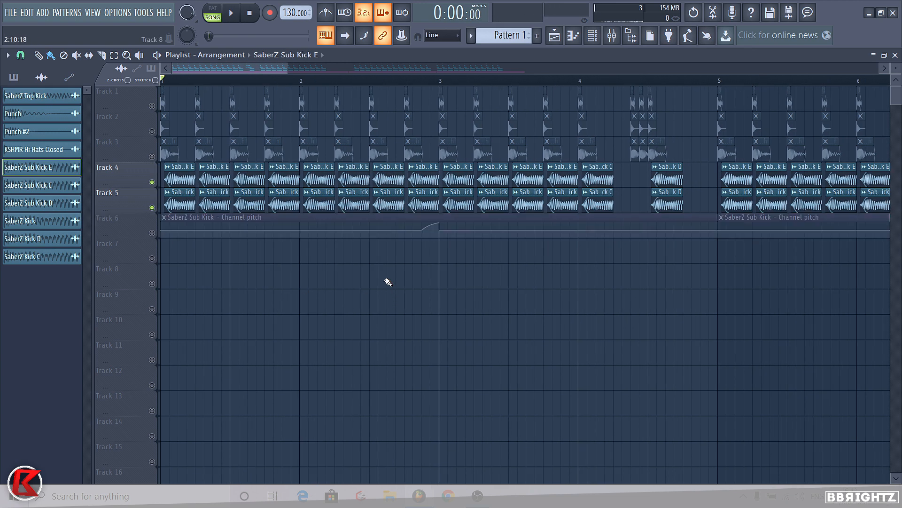
{"action": "scroll", "coordinate": [154, 217], "scroll_direction": "down", "scroll_amount": 2}
{"action": "key", "text": "space"}
{"action": "left_click", "coordinate": [152, 233]}
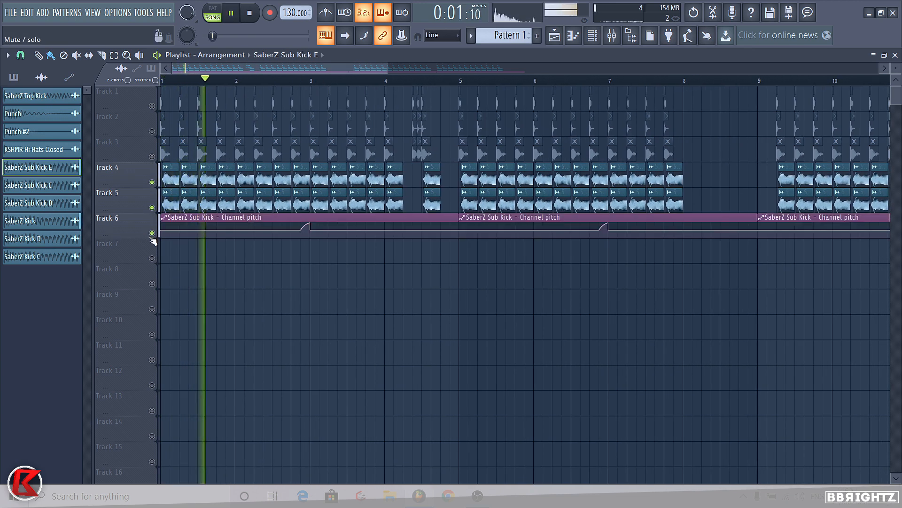
{"action": "scroll", "coordinate": [243, 141], "scroll_direction": "down", "scroll_amount": 2}
{"action": "key", "text": "space"}
- Mark the last beat before bar 3 around the pitch rise, and play the kick note change from bar 4
{"action": "left_click", "coordinate": [244, 80]}
{"action": "left_click_drag", "start_coordinate": [250, 79], "coordinate": [262, 83]}
{"action": "scroll", "coordinate": [256, 113], "scroll_direction": "up", "scroll_amount": 3}
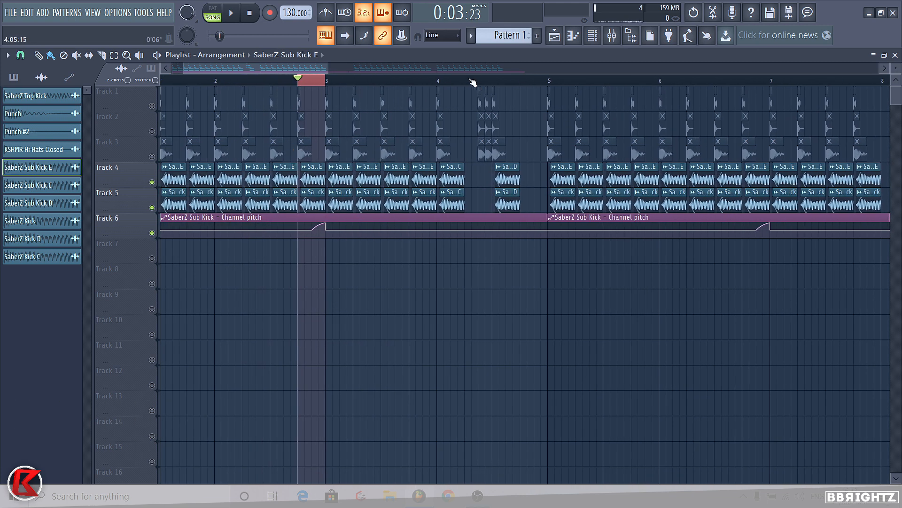
{"action": "left_click", "coordinate": [440, 81]}
{"action": "key", "text": "space"}
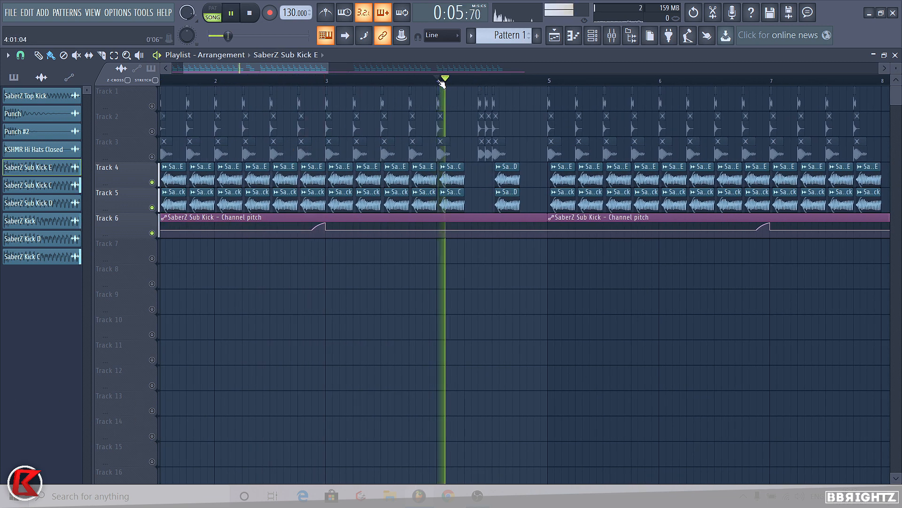
{"action": "key", "text": "space"}
- Enable all tracks again and play the full layered kick arrangement from the beginning
{"action": "scroll", "coordinate": [310, 93], "scroll_direction": "down", "scroll_amount": 4}
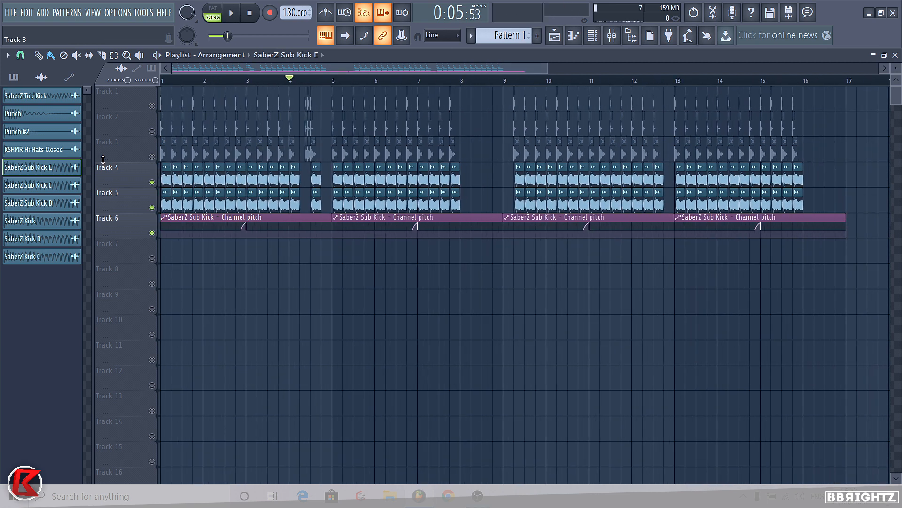
{"action": "left_click_drag", "start_coordinate": [292, 81], "coordinate": [4, 115]}
{"action": "key", "text": "space"}
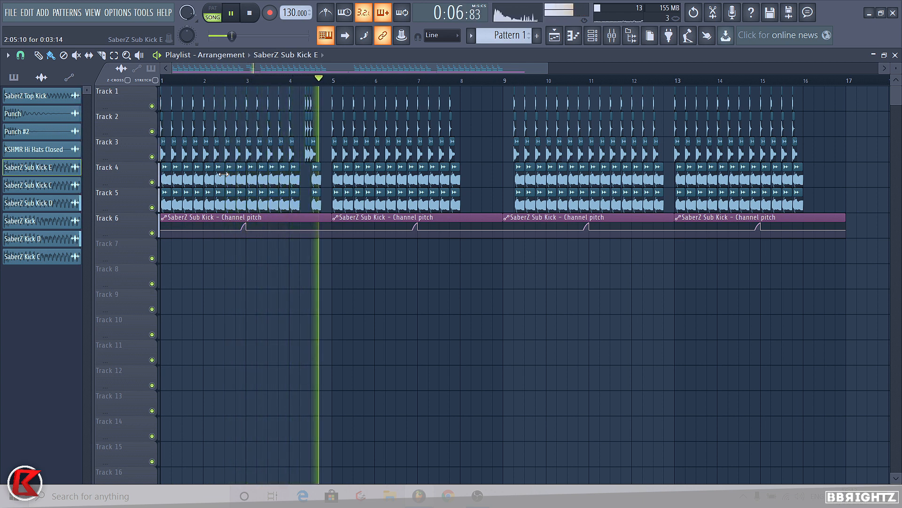
{"action": "key", "text": "space"}
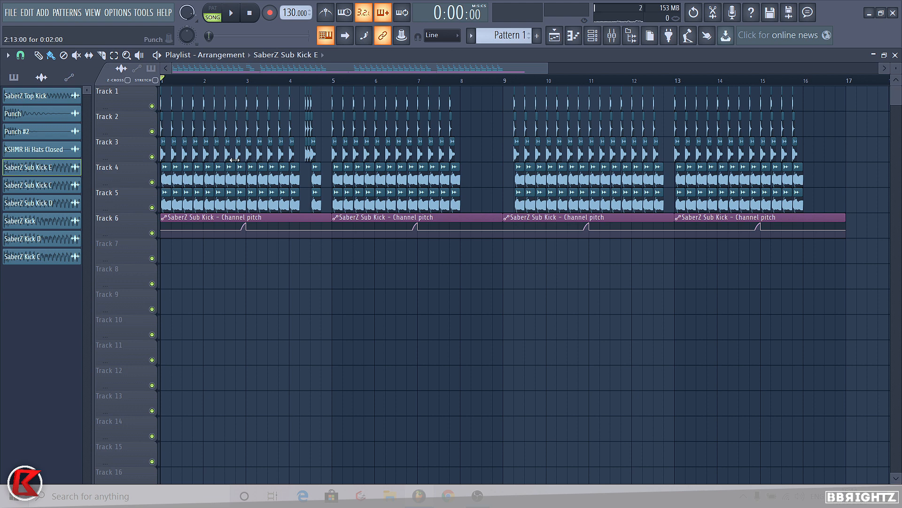
- Open the mixer and compare the effect slots of the SaberZ Kick Punch and KSHMR Hi Hats Closed inserts
{"action": "left_click", "coordinate": [611, 35]}
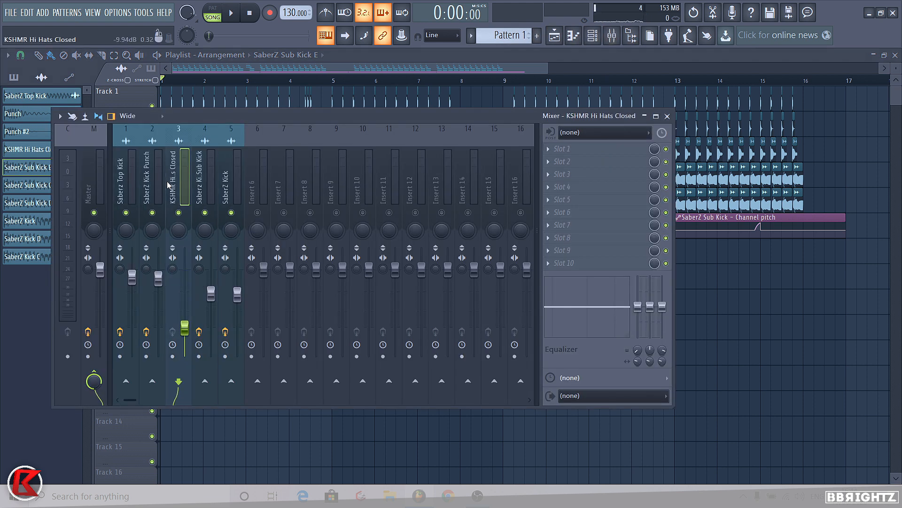
{"action": "left_click", "coordinate": [145, 185]}
{"action": "left_click", "coordinate": [178, 186]}
{"action": "left_click", "coordinate": [149, 186]}
{"action": "left_click", "coordinate": [183, 185]}
{"action": "left_click", "coordinate": [149, 178]}
- Check the effects on the Sub Kick, SaberZ Kick, Kick Punch and Top Kick inserts, and close the mixer
{"action": "right_click", "coordinate": [205, 213]}
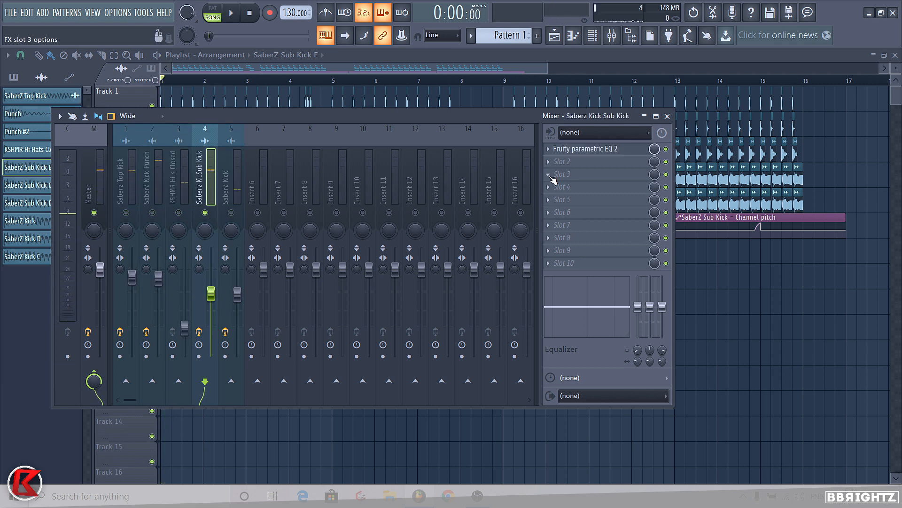
{"action": "right_click", "coordinate": [206, 213]}
{"action": "left_click", "coordinate": [233, 188]}
{"action": "left_click", "coordinate": [149, 188]}
{"action": "left_click", "coordinate": [134, 195]}
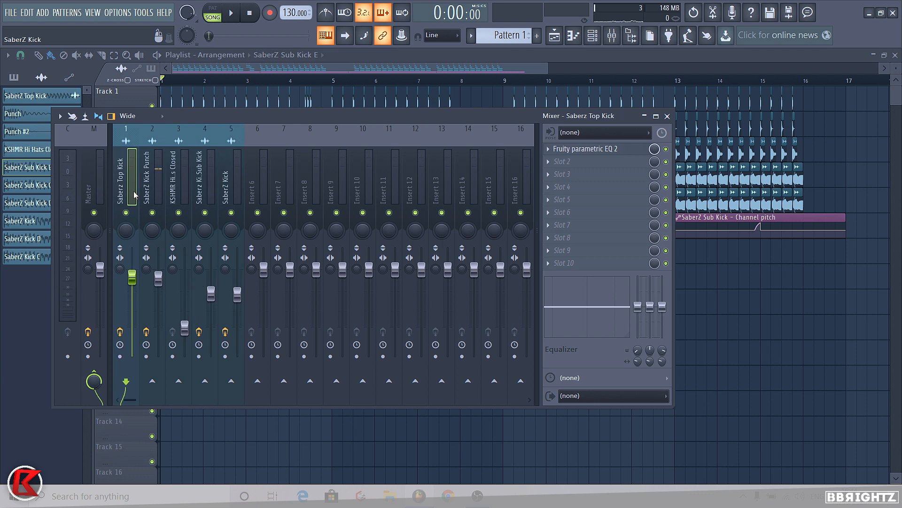
{"action": "left_click", "coordinate": [667, 116]}
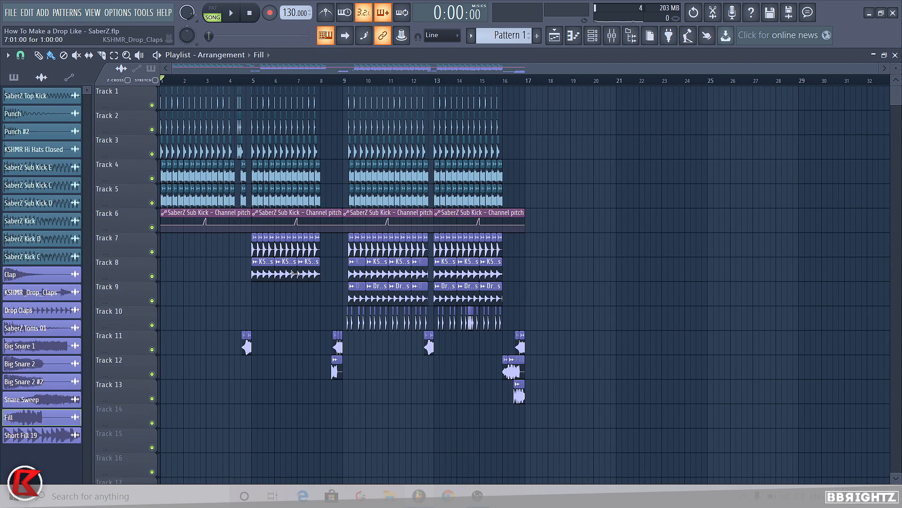
- Solo the Track 7 claps and point out the percussion and fill clips on Tracks 10 to 12
{"action": "left_click_drag", "start_coordinate": [376, 324], "coordinate": [559, 409]}
{"action": "scroll", "coordinate": [159, 218], "scroll_direction": "down", "scroll_amount": 2}
{"action": "right_click", "coordinate": [152, 203]}
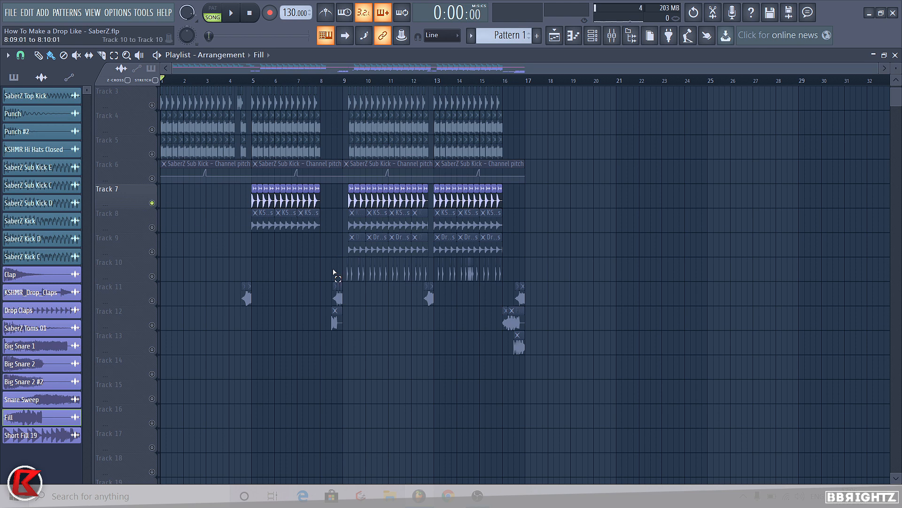
{"action": "left_click_drag", "start_coordinate": [335, 272], "coordinate": [513, 275]}
{"action": "left_click_drag", "start_coordinate": [301, 304], "coordinate": [355, 329]}
{"action": "left_click", "coordinate": [590, 371], "text": "ctrl"}
- Play the soloed Track 7 clap clips from bar 5
{"action": "left_click", "coordinate": [13, 77]}
{"action": "scroll", "coordinate": [217, 200], "scroll_direction": "up", "scroll_amount": 1}
{"action": "left_click", "coordinate": [275, 80]}
{"action": "key", "text": "space"}
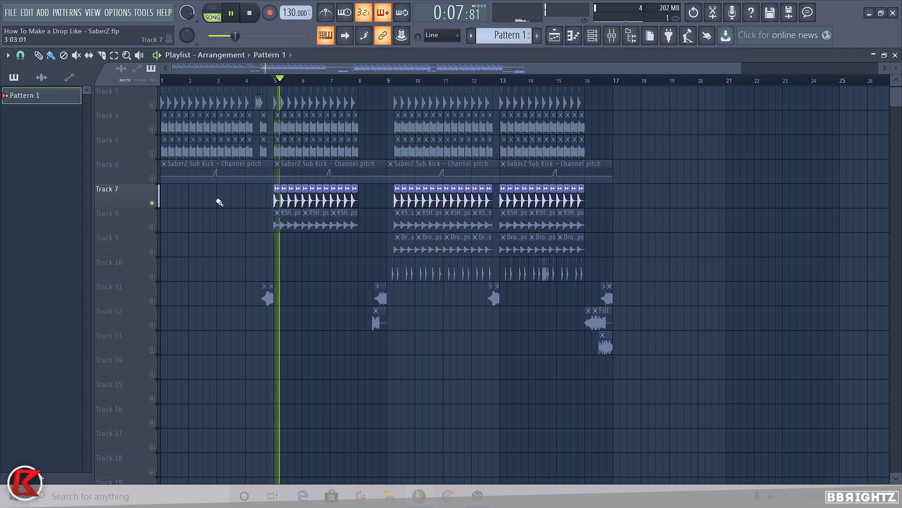
- Solo the Track 8 KSHMR claps, play them together with the Track 7 claps, and move playback to bar 9
{"action": "right_click", "coordinate": [156, 226]}
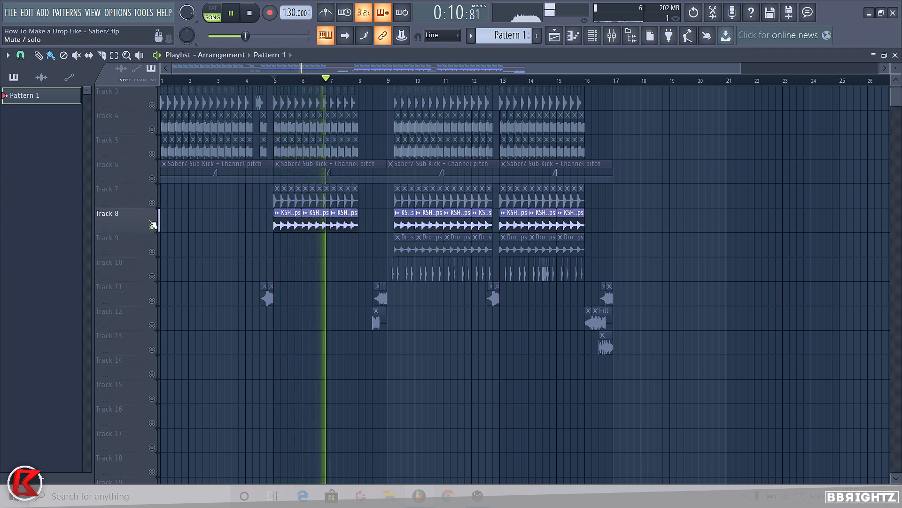
{"action": "key", "text": "space"}
{"action": "left_click", "coordinate": [152, 203]}
{"action": "key", "text": "space"}
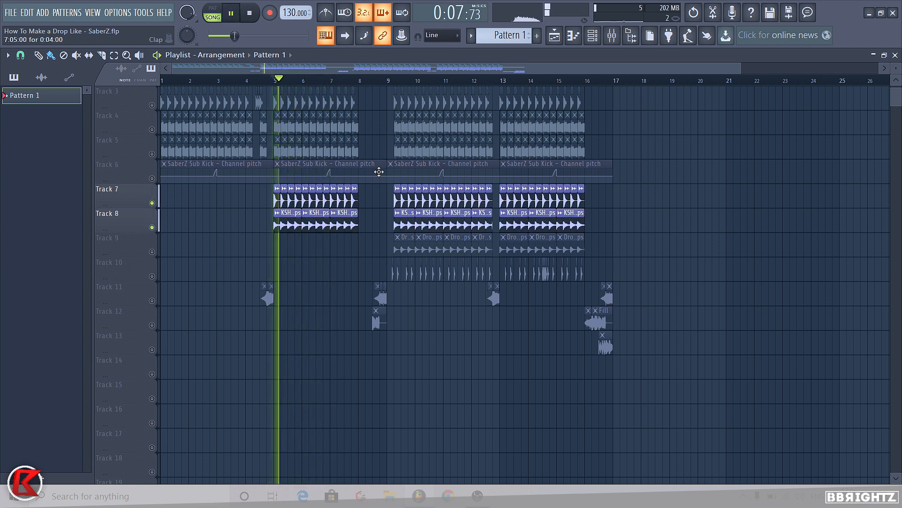
{"action": "key", "text": "space"}
{"action": "left_click", "coordinate": [389, 81]}
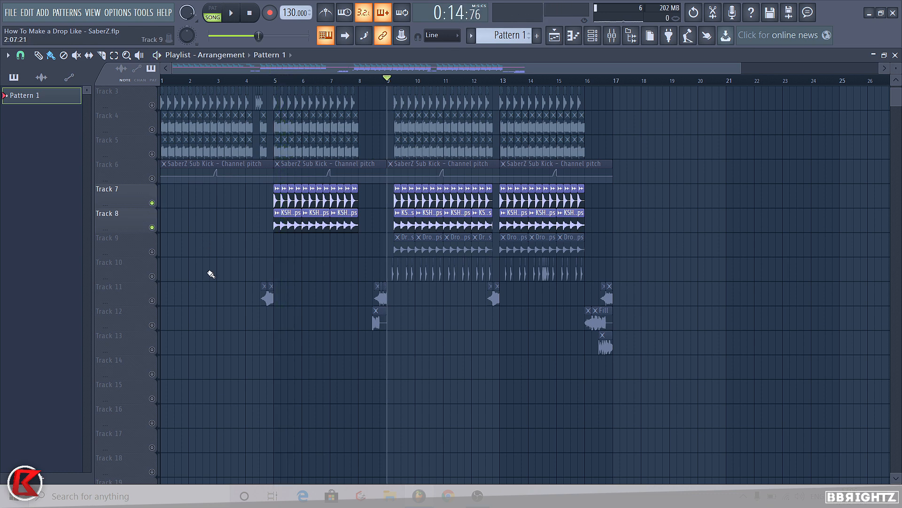
- Solo Track 9, inspect the Drop Claps sample's channel settings and play the clips from bar 9
{"action": "right_click", "coordinate": [152, 251]}
{"action": "double_click", "coordinate": [406, 248]}
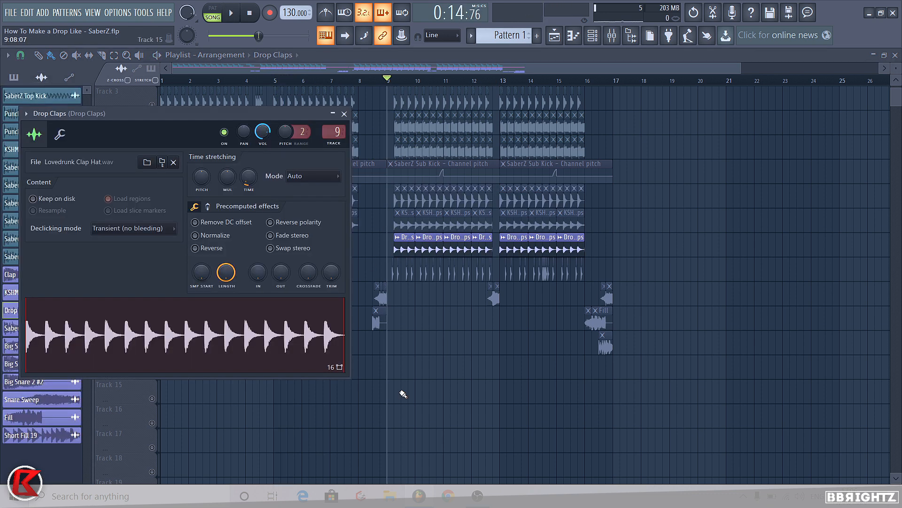
{"action": "key", "text": "space"}
{"action": "left_click", "coordinate": [344, 113]}
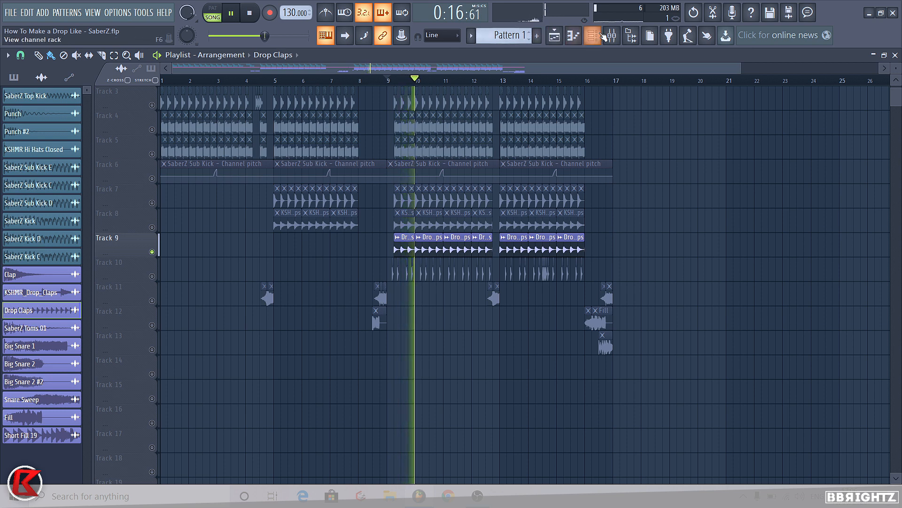
{"action": "key", "text": "space"}
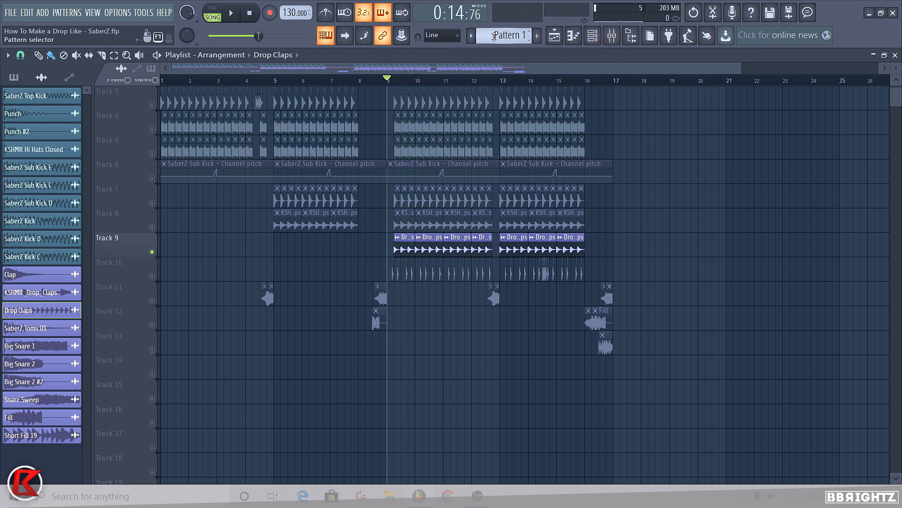
- Play the soloed Track 9 claps from bar 9 and bring in the Track 8 and Track 7 claps
{"action": "key", "text": "space"}
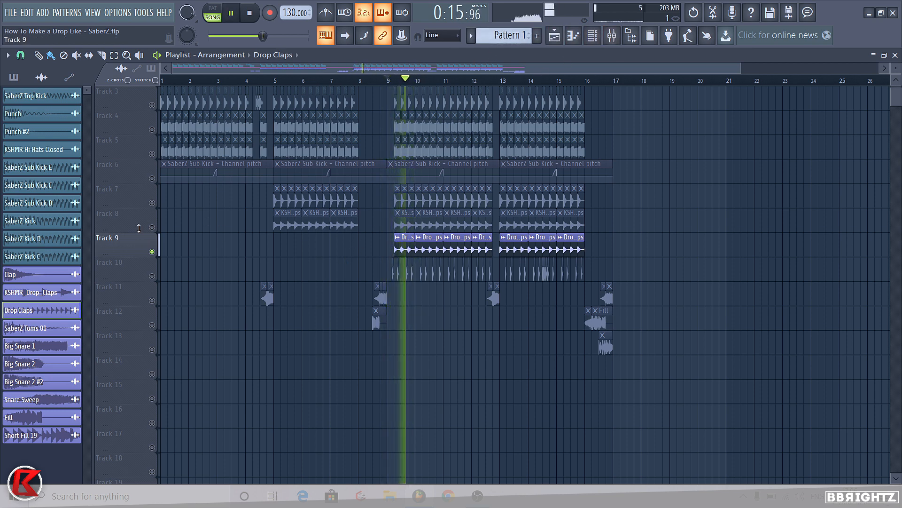
{"action": "left_click", "coordinate": [152, 227]}
{"action": "left_click", "coordinate": [152, 203]}
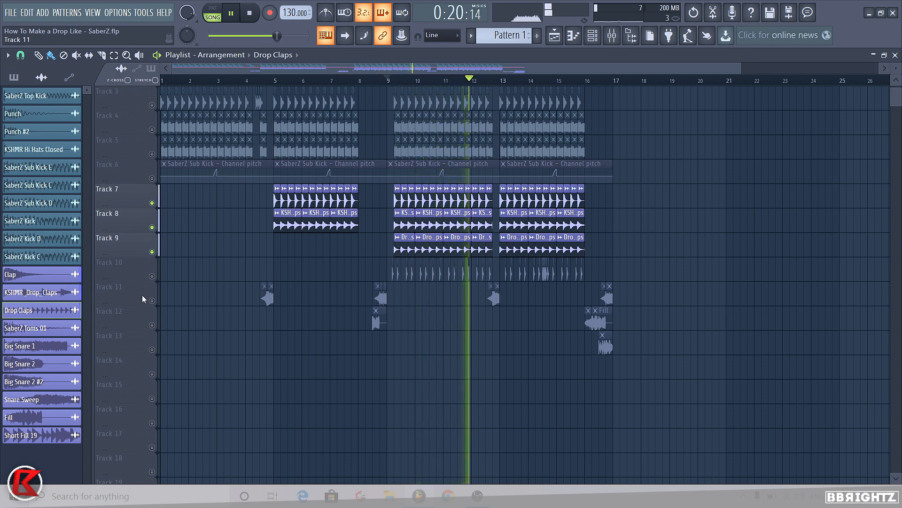
{"action": "key", "text": "space"}
- Solo Track 10, play it from bar 9 together with Tracks 7 to 9, and examine its rapid clips around bar 14
{"action": "right_click", "coordinate": [152, 276]}
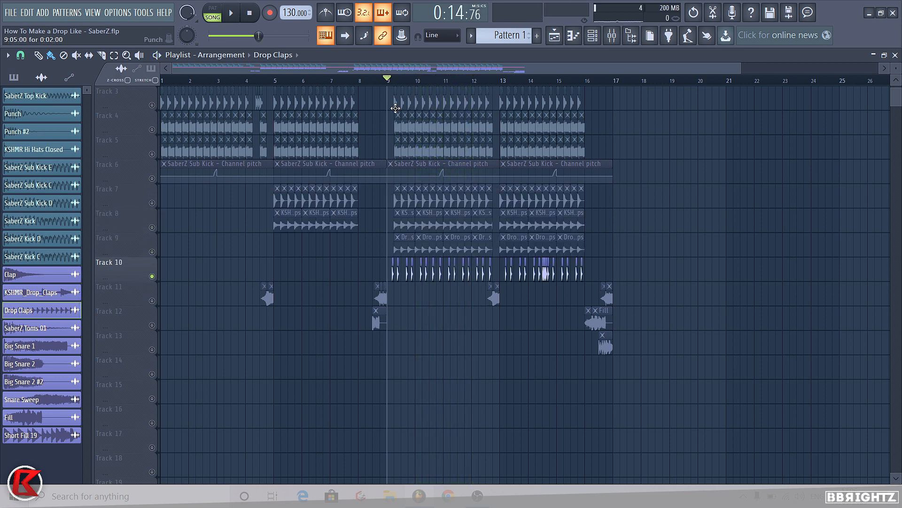
{"action": "key", "text": "space"}
{"action": "left_click_drag", "start_coordinate": [152, 252], "coordinate": [157, 207]}
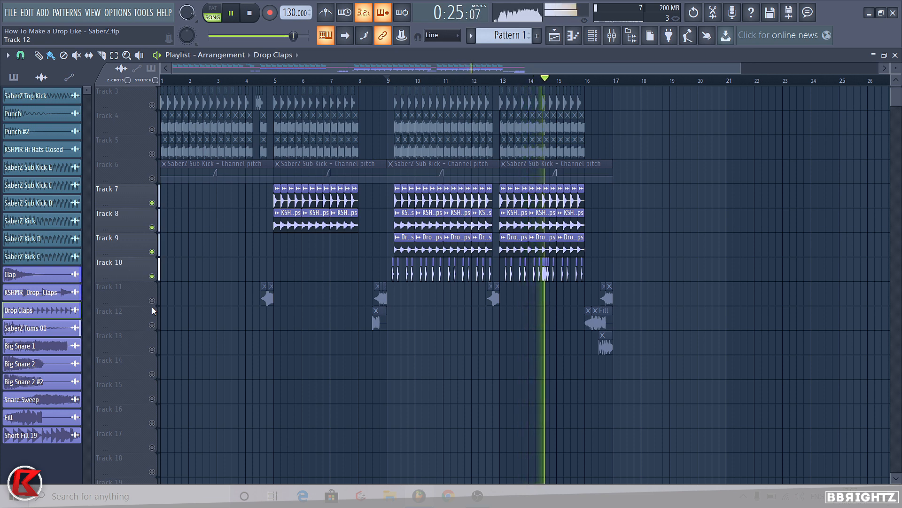
{"action": "key", "text": "space"}
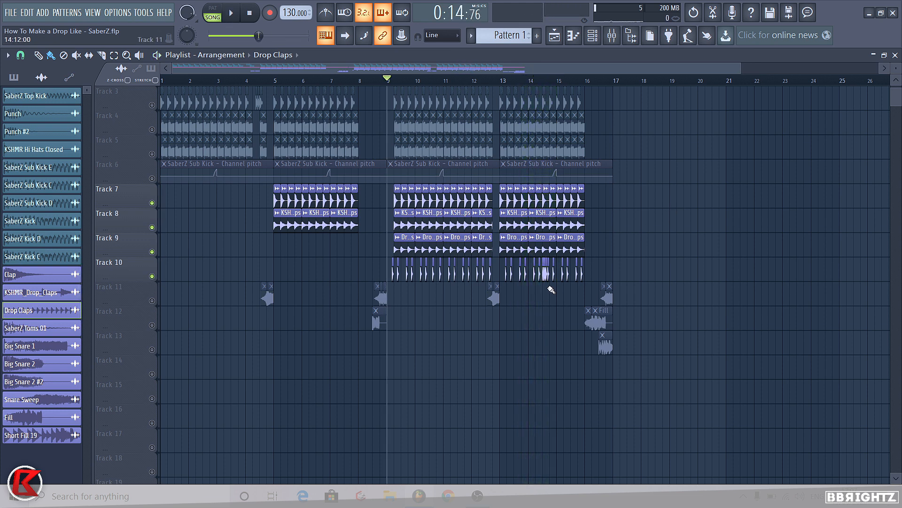
{"action": "scroll", "coordinate": [551, 290], "scroll_direction": "up", "scroll_amount": 4}
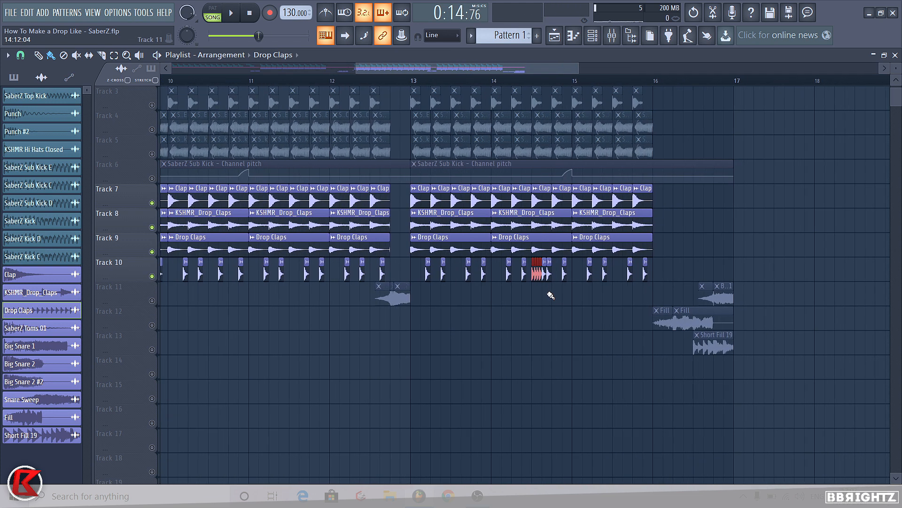
{"action": "scroll", "coordinate": [551, 295], "scroll_direction": "down", "scroll_amount": 4}
- Solo Track 11 and move playback to the start of the big snare hit before bar 5
{"action": "left_click", "coordinate": [143, 303]}
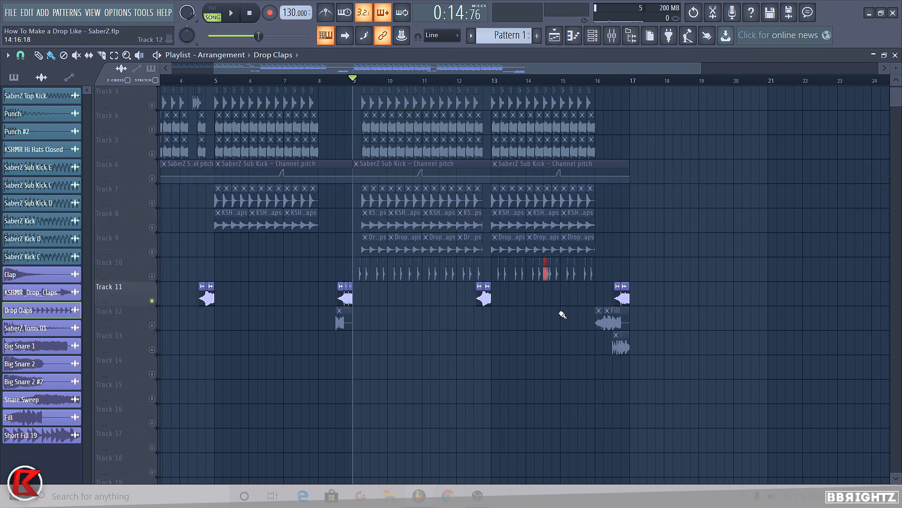
{"action": "left_click", "coordinate": [222, 81]}
{"action": "scroll", "coordinate": [198, 253], "scroll_direction": "up", "scroll_amount": 6}
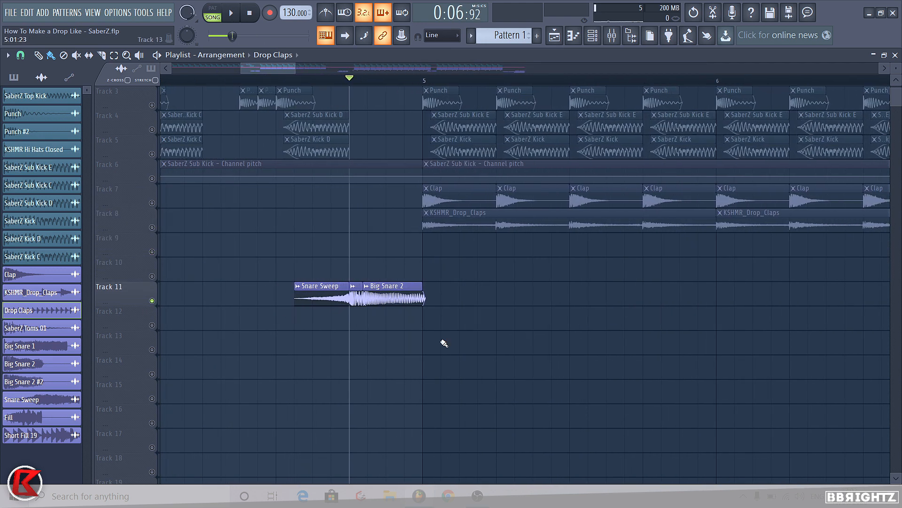
- Select the Big Snare 2 #2 clip on Track 11 before bar 5 and preview it
{"action": "scroll", "coordinate": [410, 330], "scroll_direction": "up", "scroll_amount": 1}
{"action": "right_click", "coordinate": [370, 303], "text": "ctrl"}
{"action": "left_click_drag", "start_coordinate": [398, 323], "coordinate": [408, 281]}
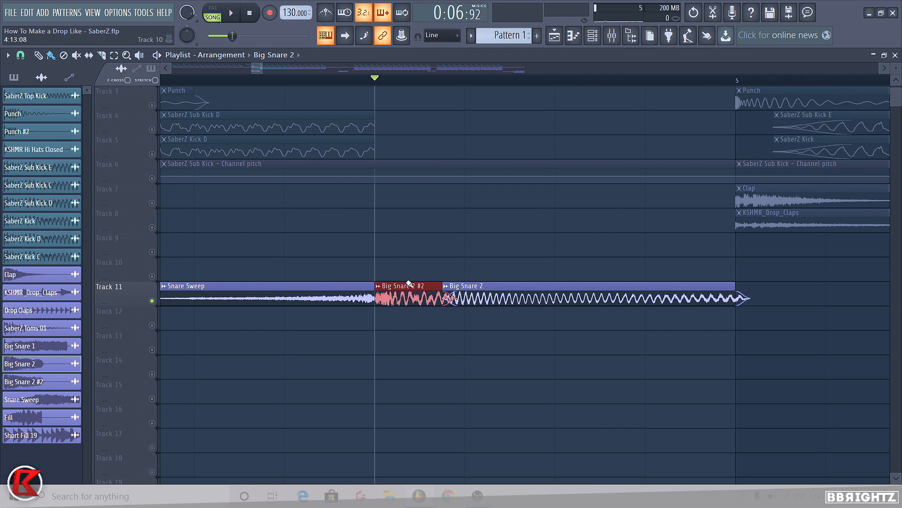
{"action": "left_click", "coordinate": [378, 286]}
{"action": "left_click", "coordinate": [392, 307]}
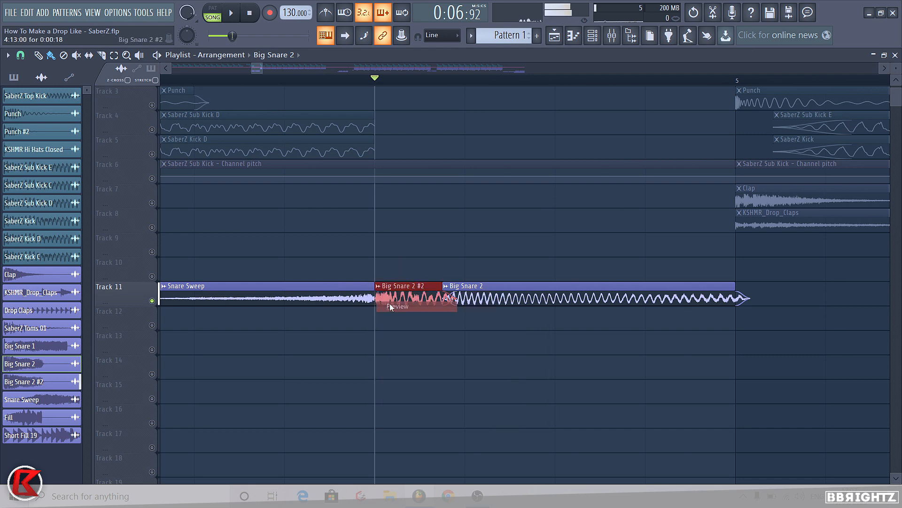
{"action": "left_click", "coordinate": [378, 286]}
{"action": "left_click", "coordinate": [396, 307]}
- Inspect Big Snare 2's channel settings and play the two big snare clips before bar 5 repeatedly
{"action": "double_click", "coordinate": [465, 295]}
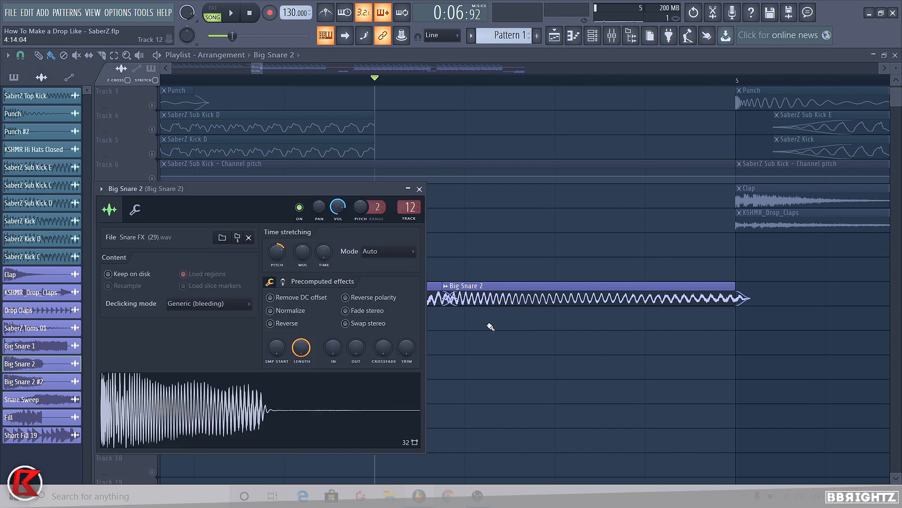
{"action": "left_click", "coordinate": [419, 189]}
{"action": "key", "text": "space"}
{"action": "key", "text": "space"}
{"action": "key", "text": "space"}
{"action": "key", "text": "space"}
{"action": "key", "text": "space"}
{"action": "key", "text": "space"}
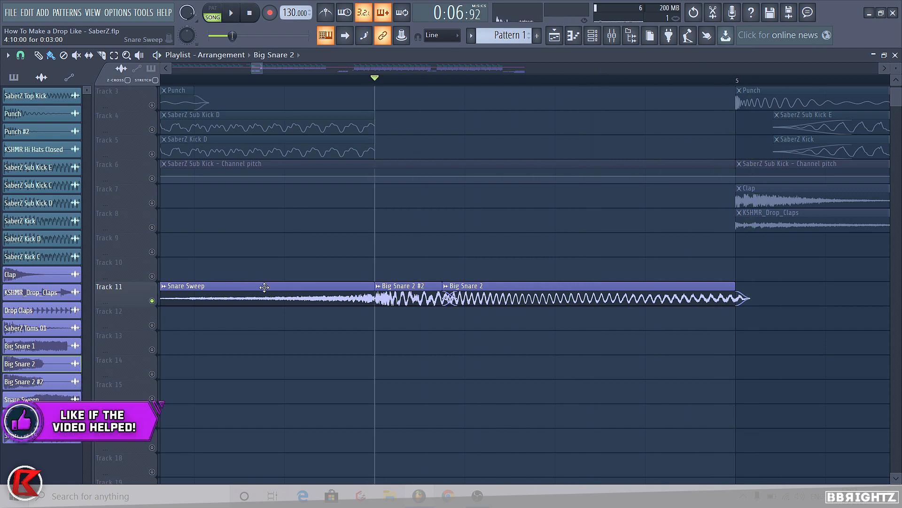
- Move playback to the start of the Snare Sweep clip, inspect its channel settings and preview the sample
{"action": "scroll", "coordinate": [541, 167], "scroll_direction": "down", "scroll_amount": 4}
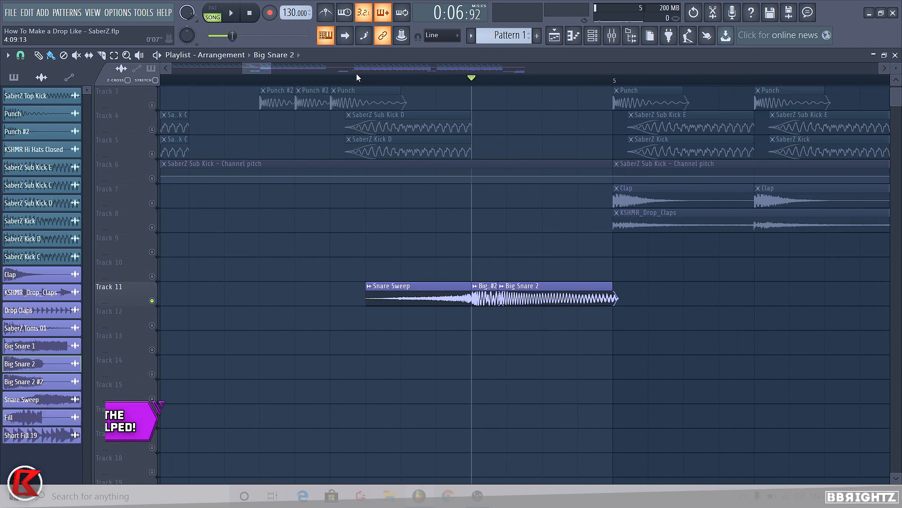
{"action": "scroll", "coordinate": [357, 73], "scroll_direction": "right", "scroll_amount": 2}
{"action": "left_click", "coordinate": [294, 78]}
{"action": "double_click", "coordinate": [332, 299]}
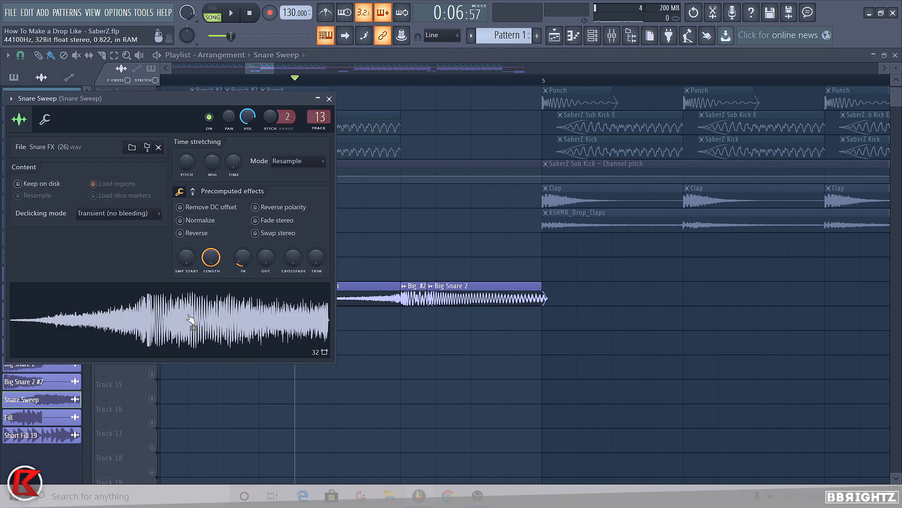
{"action": "left_click", "coordinate": [189, 316]}
{"action": "right_click", "coordinate": [533, 412]}
{"action": "left_click", "coordinate": [299, 286]}
{"action": "left_click", "coordinate": [314, 309]}
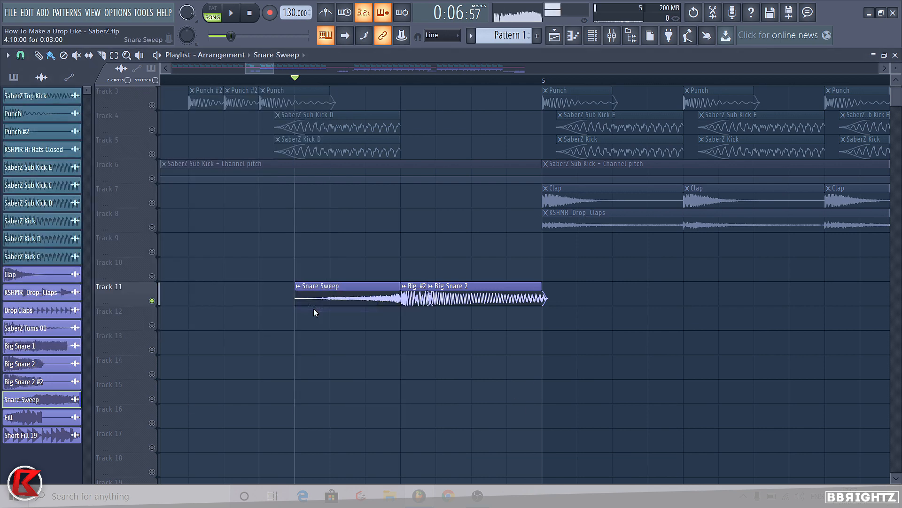
- Play the soloed Track 12 Fill clip from the middle of bar 8 and inspect its channel settings
{"action": "scroll", "coordinate": [314, 312], "scroll_direction": "down", "scroll_amount": 6}
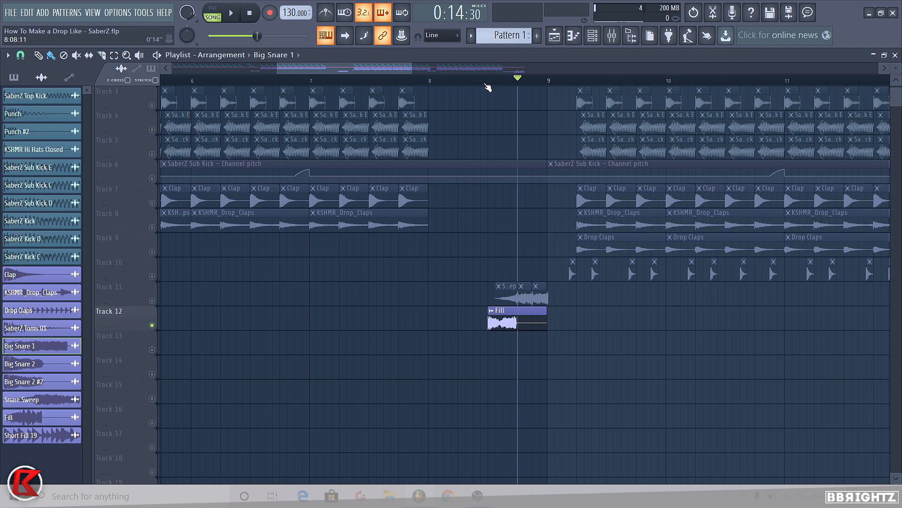
{"action": "left_click_drag", "start_coordinate": [485, 83], "coordinate": [490, 84]}
{"action": "key", "text": "space"}
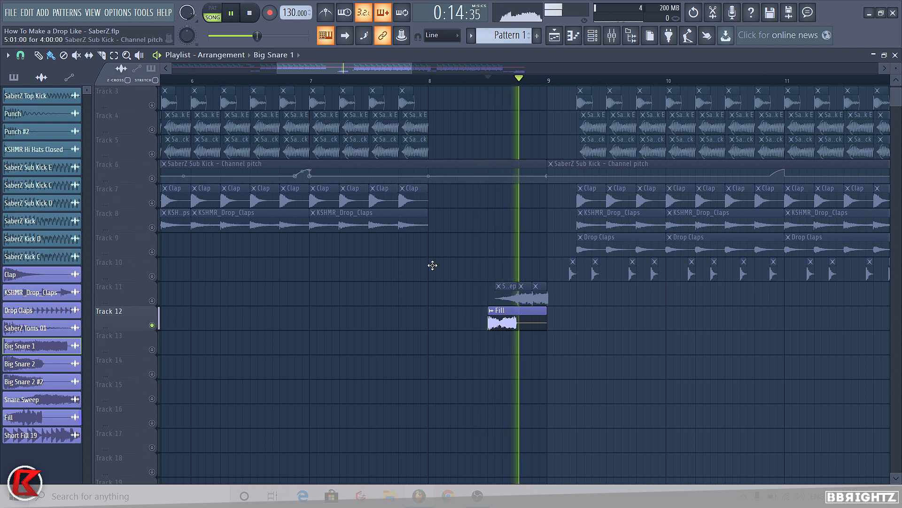
{"action": "key", "text": "space"}
{"action": "key", "text": "space"}
{"action": "key", "text": "space"}
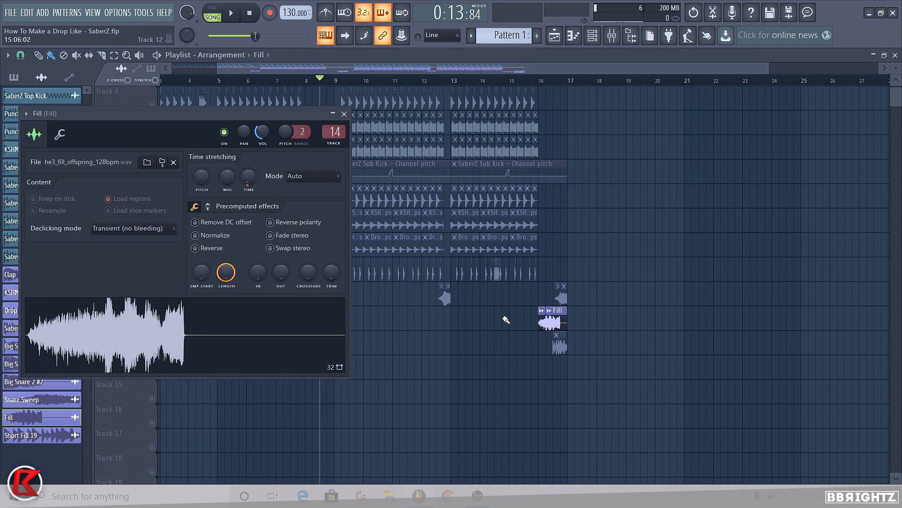
- Point out the fills by marking bar 8, selecting the Tracks 11 to 13 clips at bar 16 and marking that bar
{"action": "left_click_drag", "start_coordinate": [314, 85], "coordinate": [332, 85]}
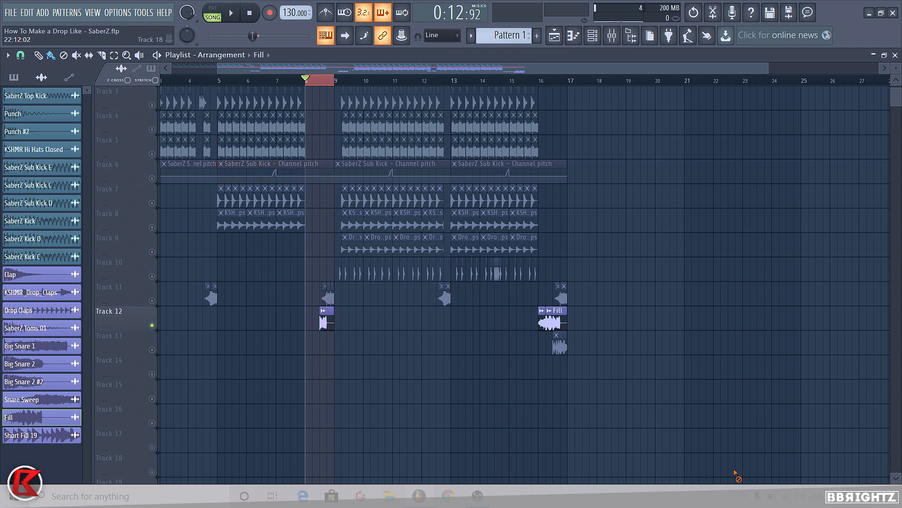
{"action": "left_click_drag", "start_coordinate": [534, 300], "coordinate": [592, 354]}
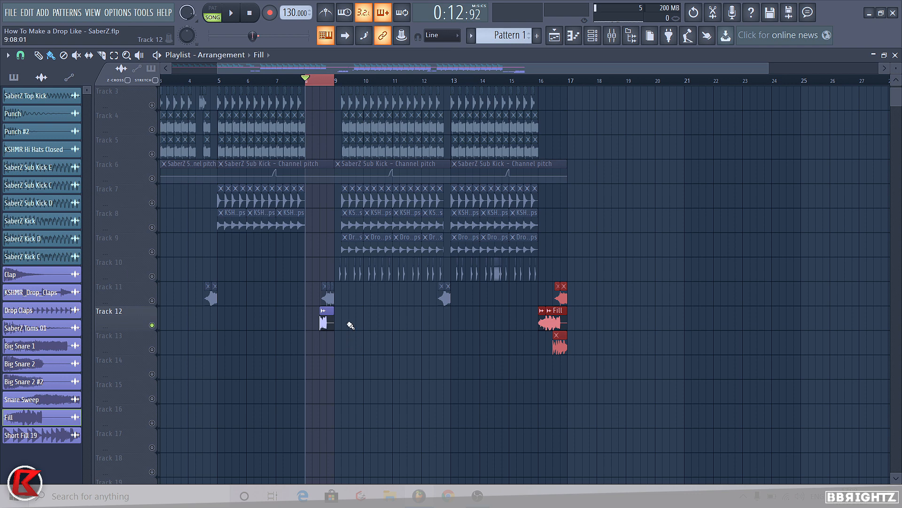
{"action": "left_click_drag", "start_coordinate": [540, 84], "coordinate": [568, 84]}
{"action": "scroll", "coordinate": [570, 133], "scroll_direction": "down", "scroll_amount": 3}
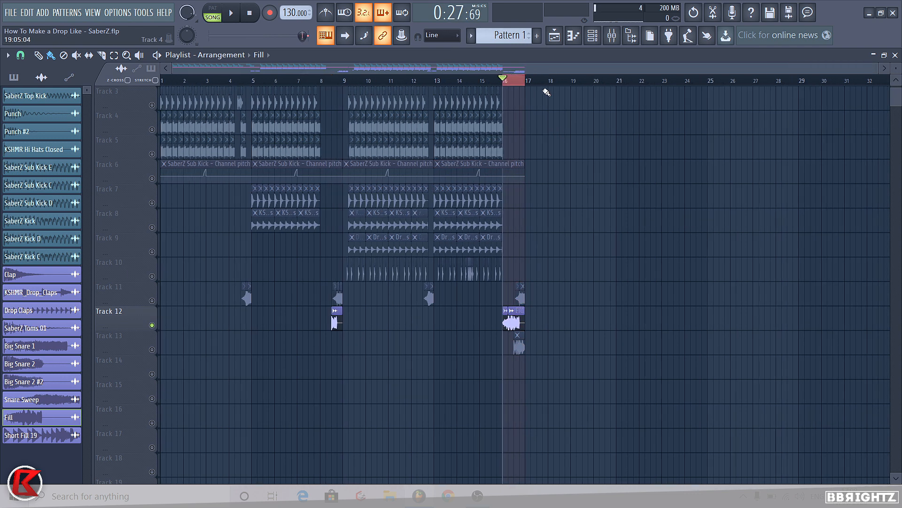
- Add Tracks 11 and 13 to the soloed Track 12 and play the combined fill from bar 16
{"action": "left_click", "coordinate": [153, 300]}
{"action": "left_click", "coordinate": [153, 349]}
{"action": "key", "text": "space"}
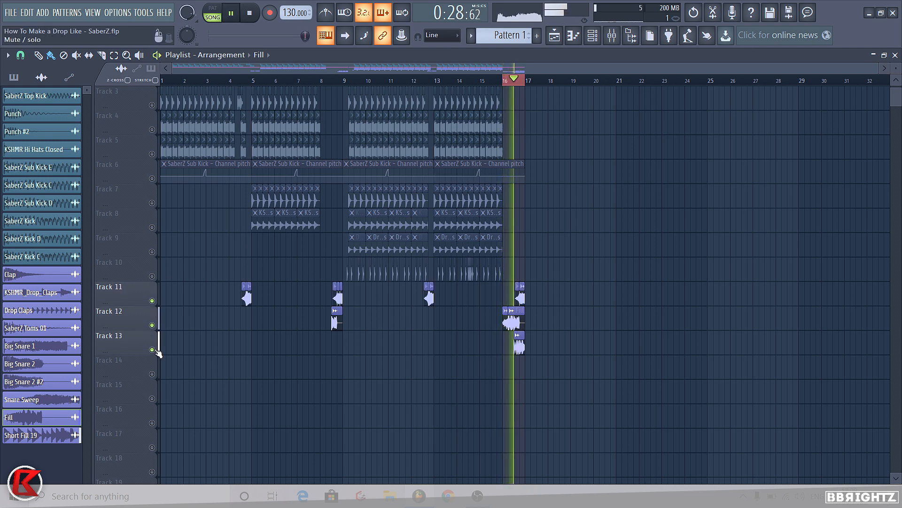
{"action": "key", "text": "space"}
- Play the Track 11 and 12 fills from the middle of bar 8
{"action": "left_click", "coordinate": [334, 84]}
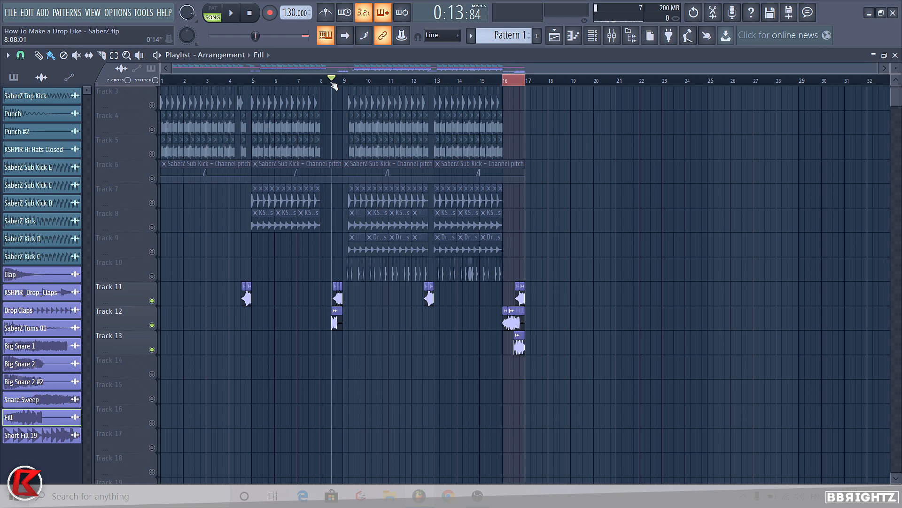
{"action": "key", "text": "space"}
{"action": "key", "text": "space"}
- Unsolo the fill tracks to enable all tracks and reposition playback near the beginning of the arrangement
{"action": "right_click", "coordinate": [155, 203]}
{"action": "left_click", "coordinate": [162, 81]}
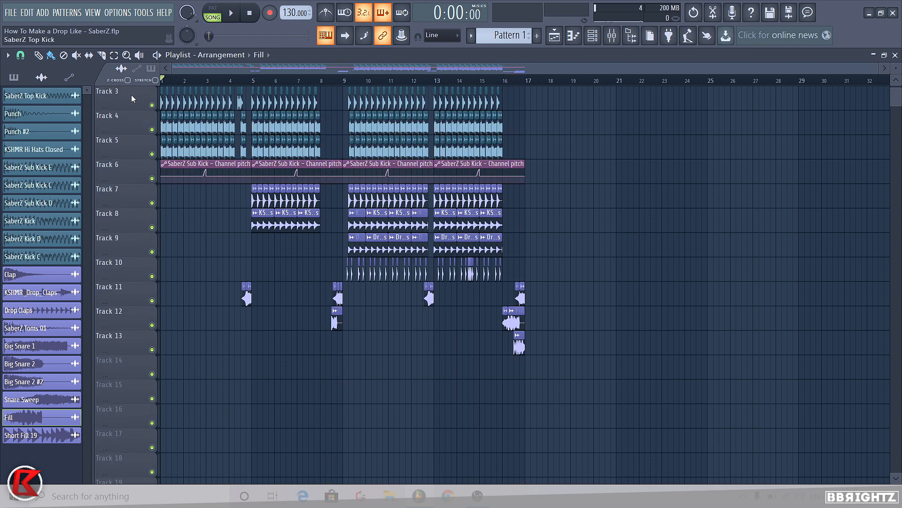
{"action": "left_click", "coordinate": [230, 81]}
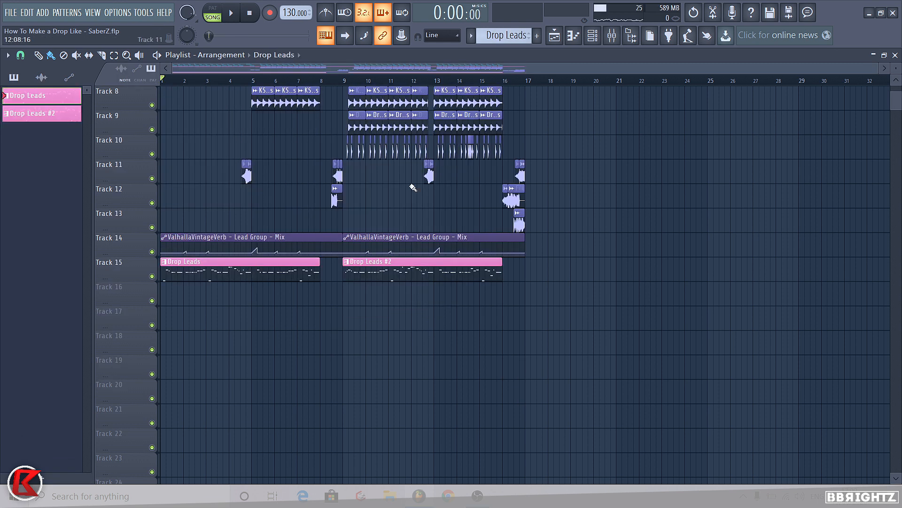
- Mark the bar 8 gap between the Drop Leads clips, then reset playback to the start in pattern mode
{"action": "left_click", "coordinate": [593, 36]}
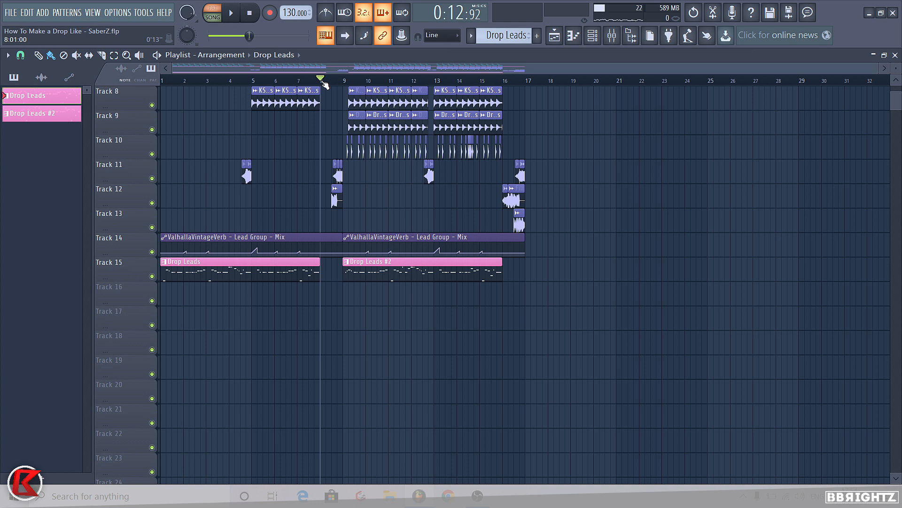
{"action": "left_click_drag", "start_coordinate": [322, 81], "coordinate": [343, 81]}
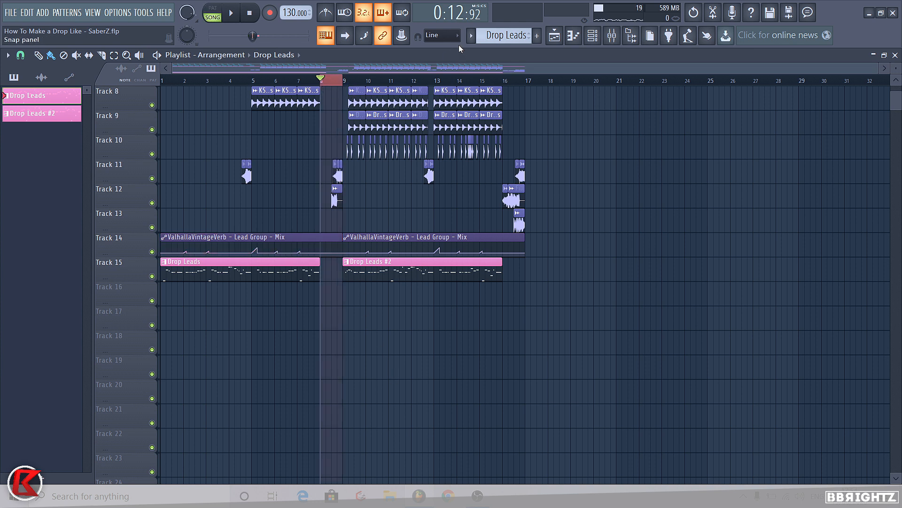
{"action": "double_click", "coordinate": [254, 81]}
{"action": "left_click_drag", "start_coordinate": [255, 82], "coordinate": [157, 84]}
{"action": "left_click", "coordinate": [213, 9]}
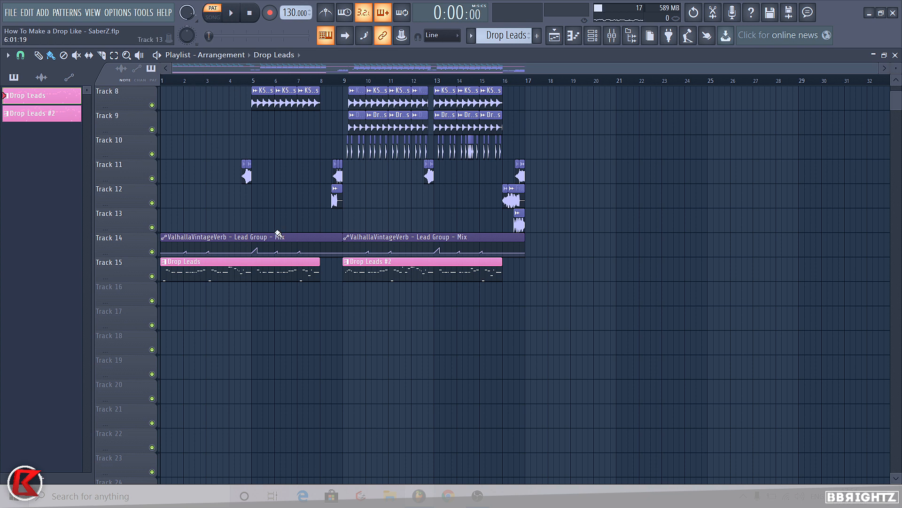
- Show the channel rack, solo the Main Lead channel and play it in the Drop Leads pattern
{"action": "key", "text": "F6"}
{"action": "right_click", "coordinate": [310, 342]}
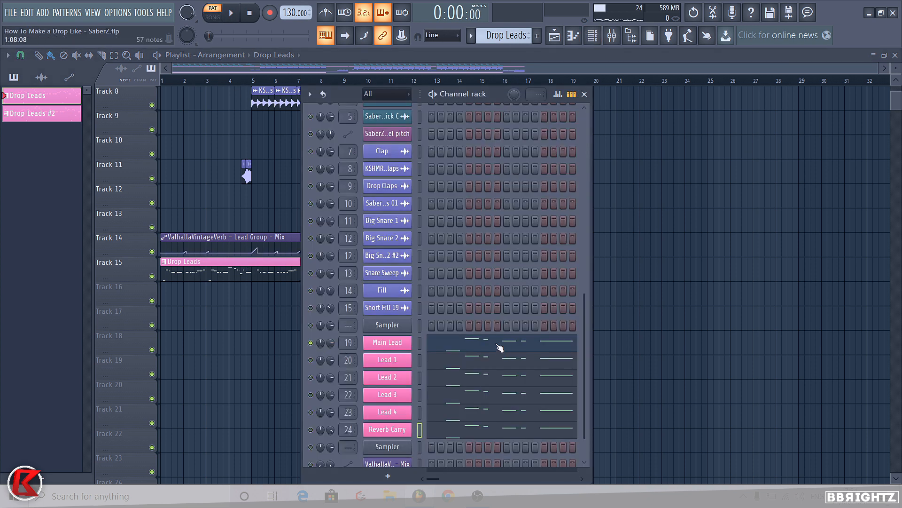
{"action": "key", "text": "space"}
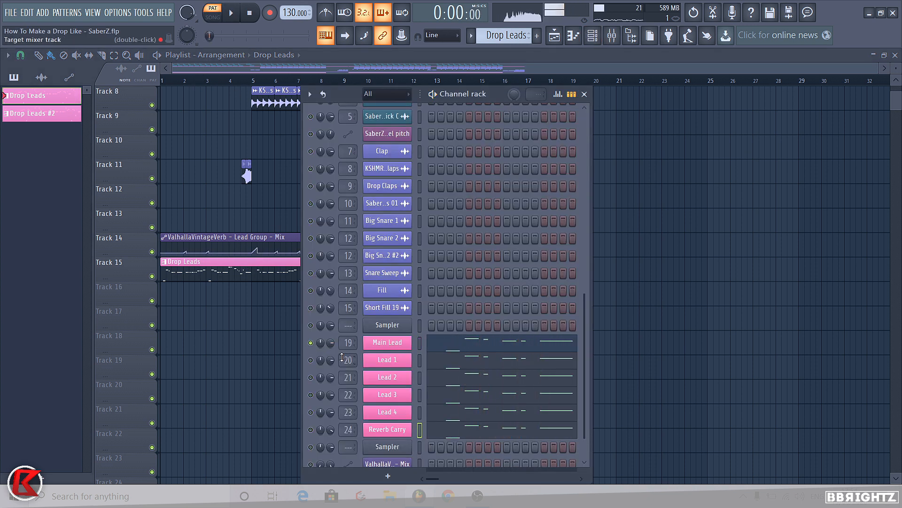
{"action": "key", "text": "space"}
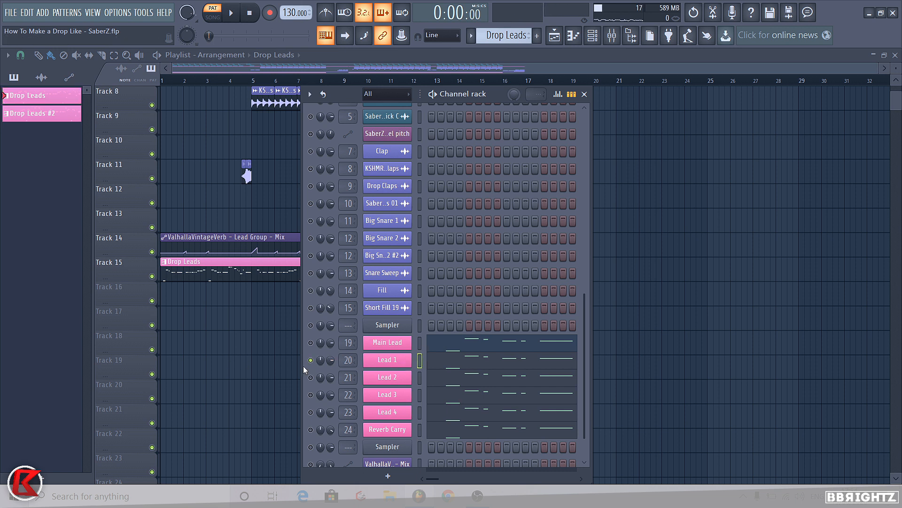
- Play the Lead 1 and Lead 2 channels individually in the Drop Leads pattern
{"action": "key", "text": "space"}
{"action": "key", "text": "space"}
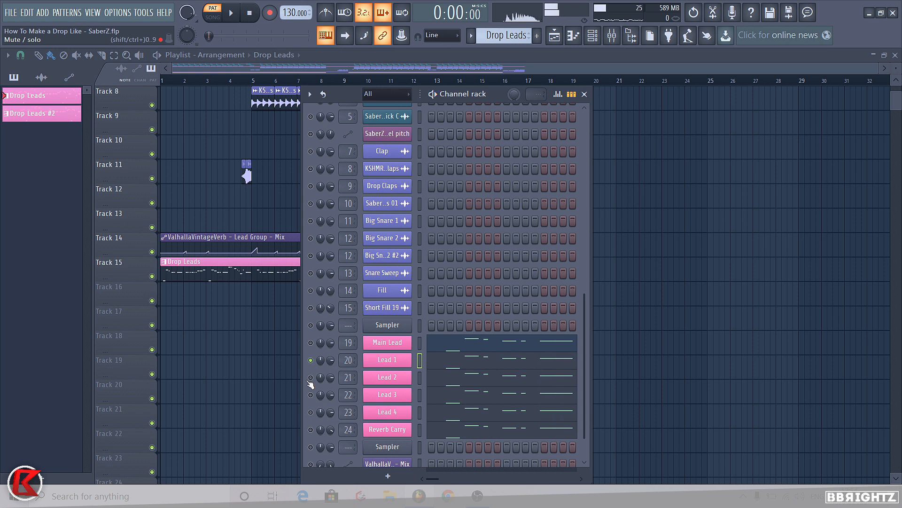
{"action": "left_click", "coordinate": [311, 378]}
{"action": "key", "text": "space"}
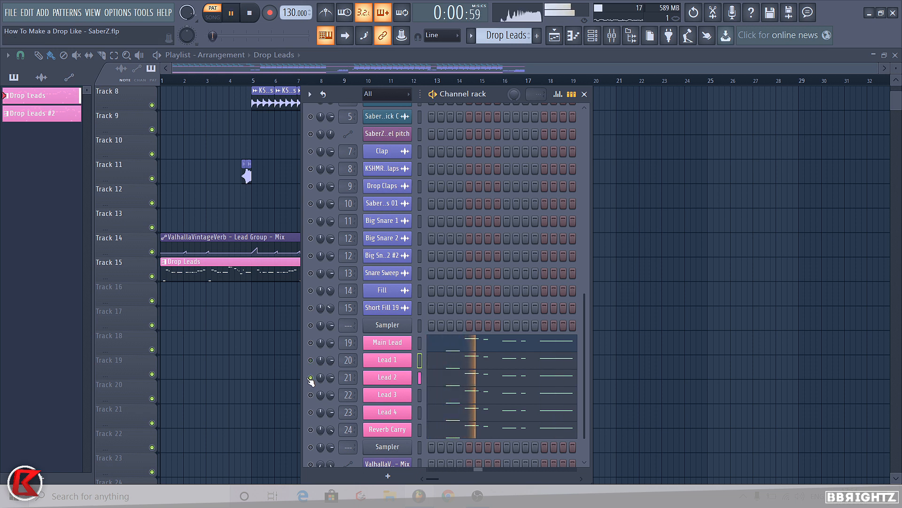
{"action": "key", "text": "space"}
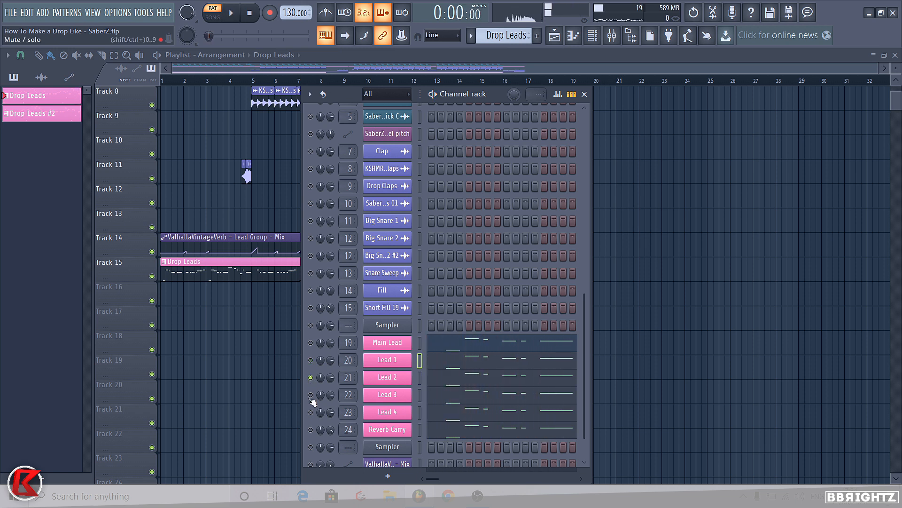
- Audition the Lead 3 and Lead 4 channels individually in the Drop Leads pattern
{"action": "key", "text": "space"}
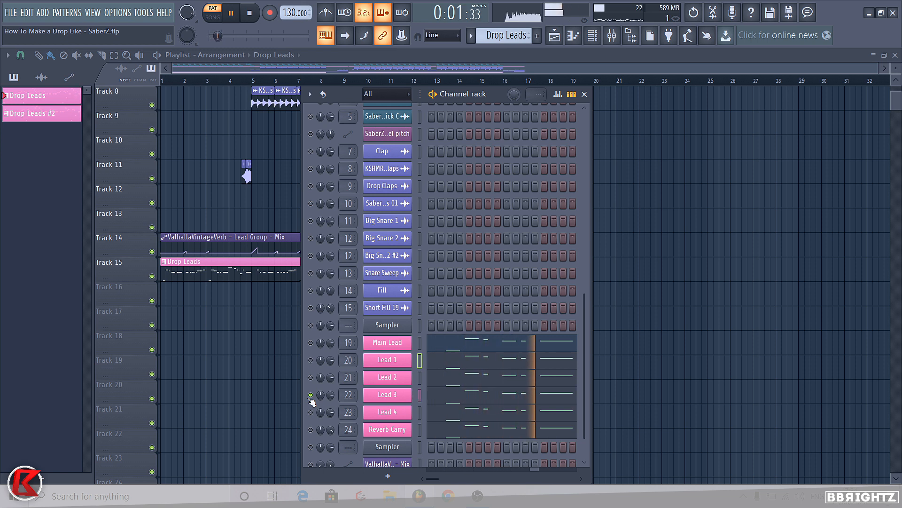
{"action": "key", "text": "space"}
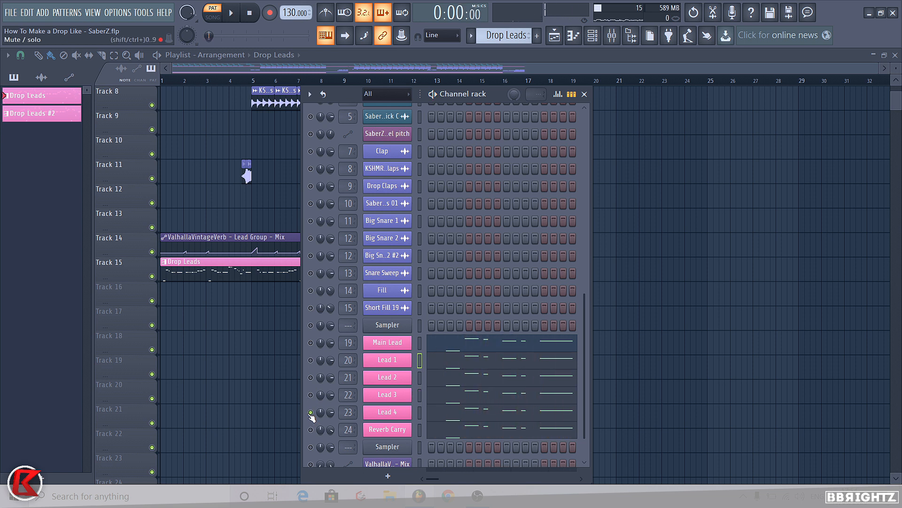
{"action": "key", "text": "space"}
{"action": "key", "text": "space"}
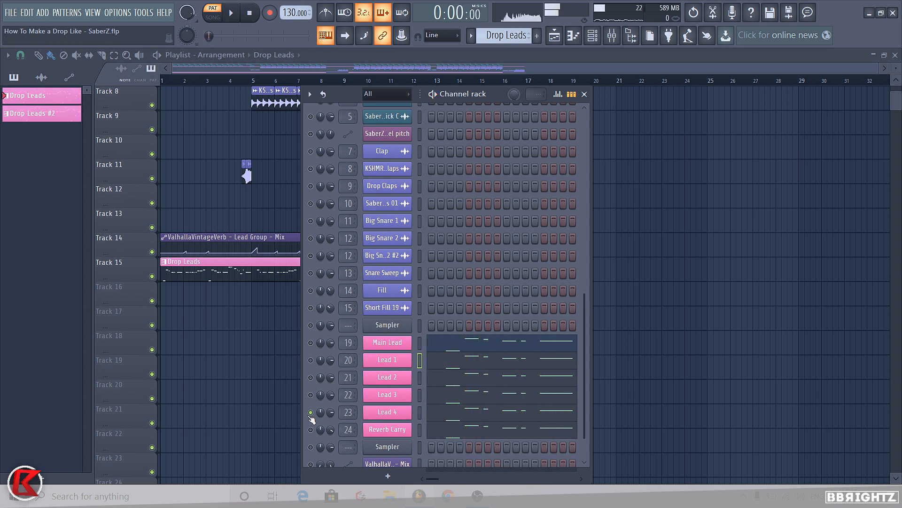
- Enable all lead channels from Main Lead to Reverb Carry and play them together
{"action": "left_click", "coordinate": [310, 429]}
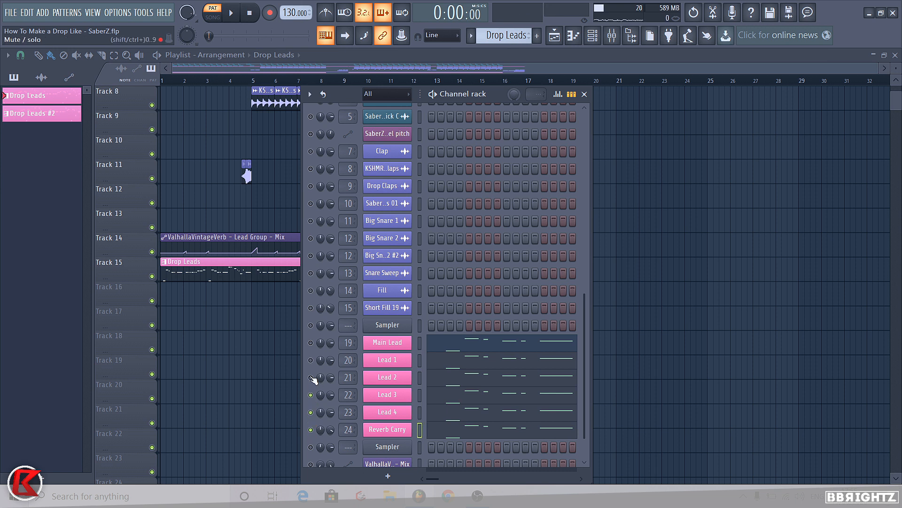
{"action": "key", "text": "space"}
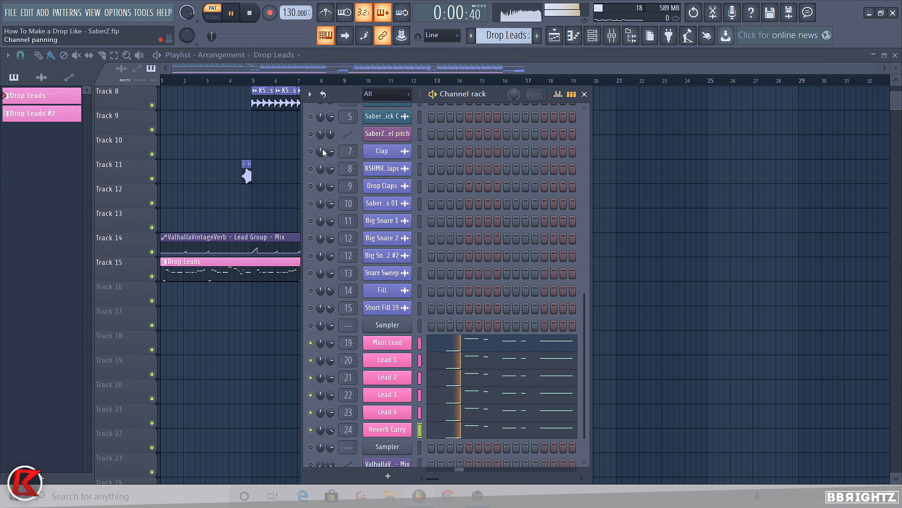
{"action": "key", "text": "space"}
- Show the mixer and inspect the Fruity parametric EQ 2 on the Main Lead insert
{"action": "key", "text": "F9"}
{"action": "left_click", "coordinate": [231, 179]}
{"action": "left_click", "coordinate": [583, 152]}
{"action": "left_click", "coordinate": [582, 151]}
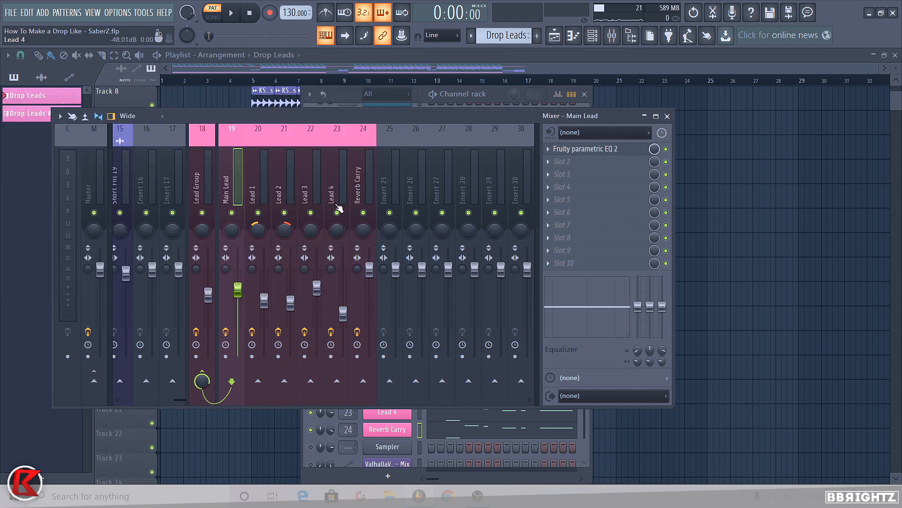
- Inspect both Fruity parametric EQ 2 effects on the Lead 1 insert
{"action": "left_click", "coordinate": [263, 178]}
{"action": "left_click", "coordinate": [583, 148]}
{"action": "left_click", "coordinate": [583, 148]}
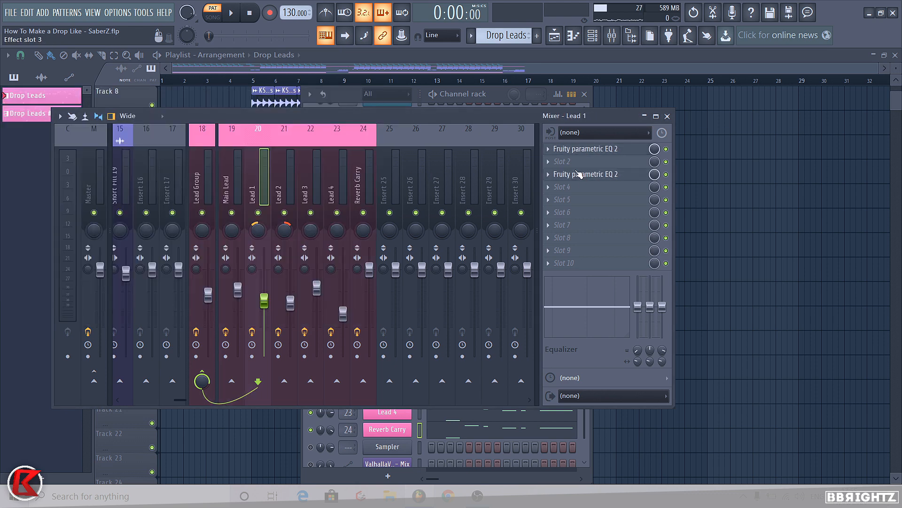
{"action": "left_click", "coordinate": [583, 174]}
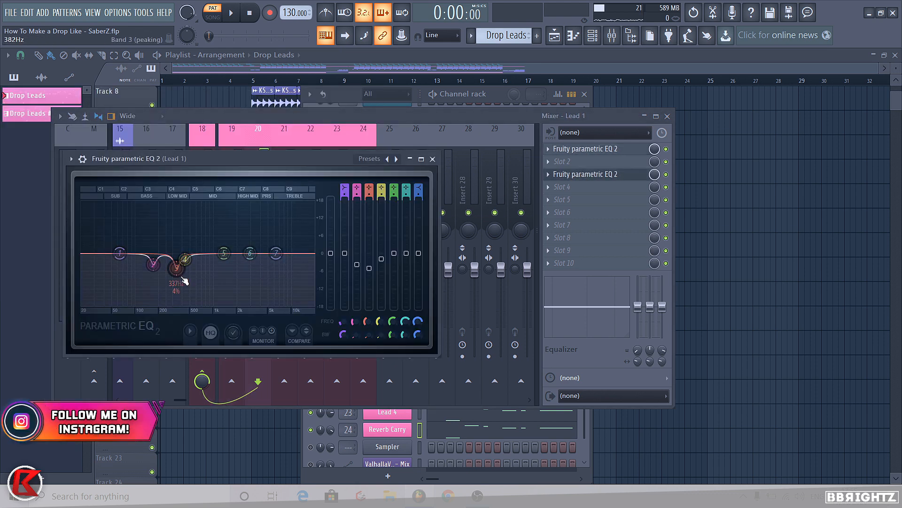
{"action": "left_click", "coordinate": [432, 159]}
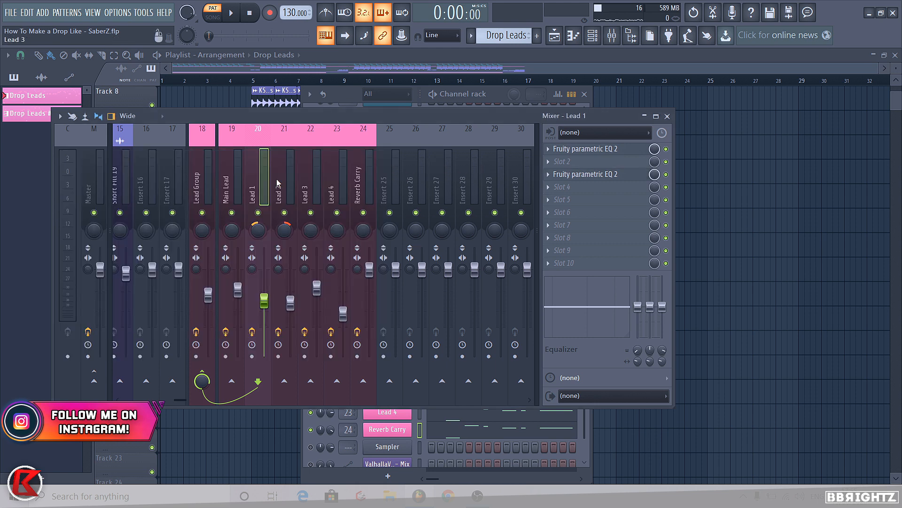
- Solo the Lead 1 insert and play it, comparing the sound with its slot 3 EQ on and off
{"action": "right_click", "coordinate": [258, 213]}
{"action": "key", "text": "space"}
{"action": "left_click", "coordinate": [608, 179]}
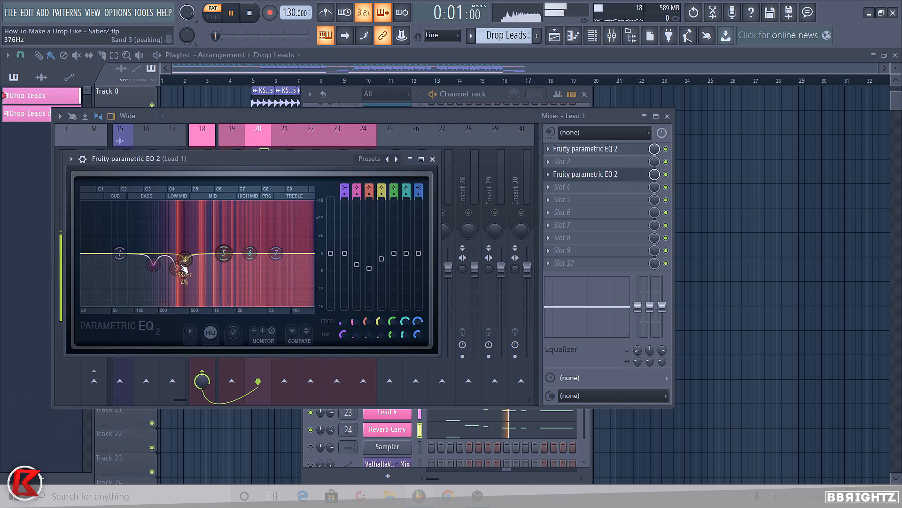
{"action": "left_click", "coordinate": [667, 174]}
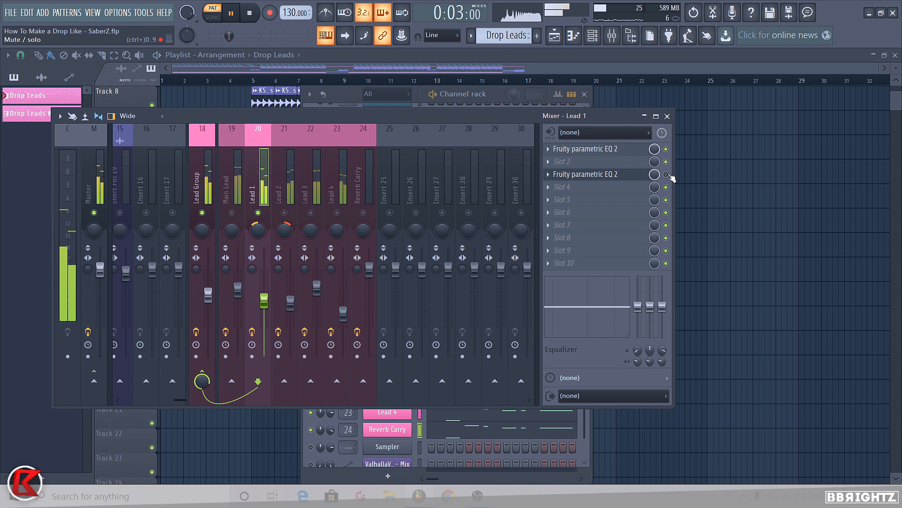
{"action": "key", "text": "space"}
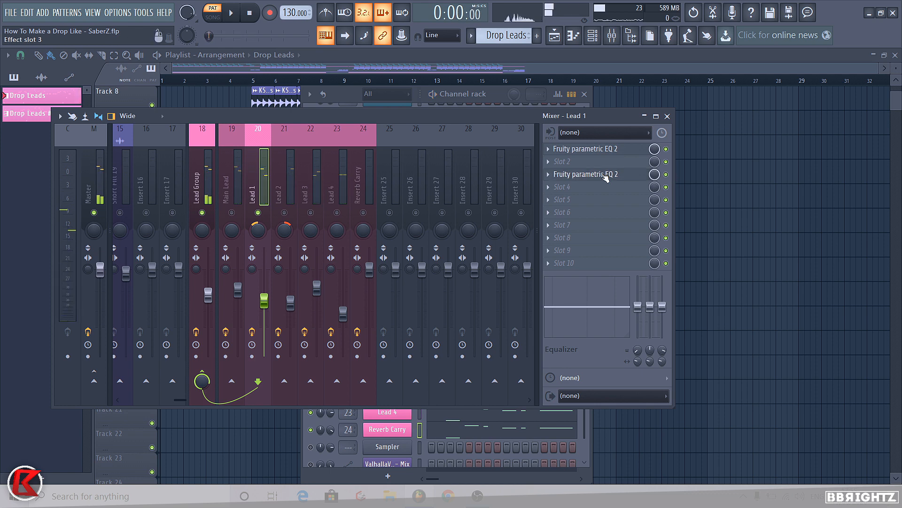
- Enable the Lead 2 insert alongside Lead 1 and inspect the Fruity parametric EQ 2 on Lead 3
{"action": "left_click", "coordinate": [284, 213]}
{"action": "left_click", "coordinate": [306, 190]}
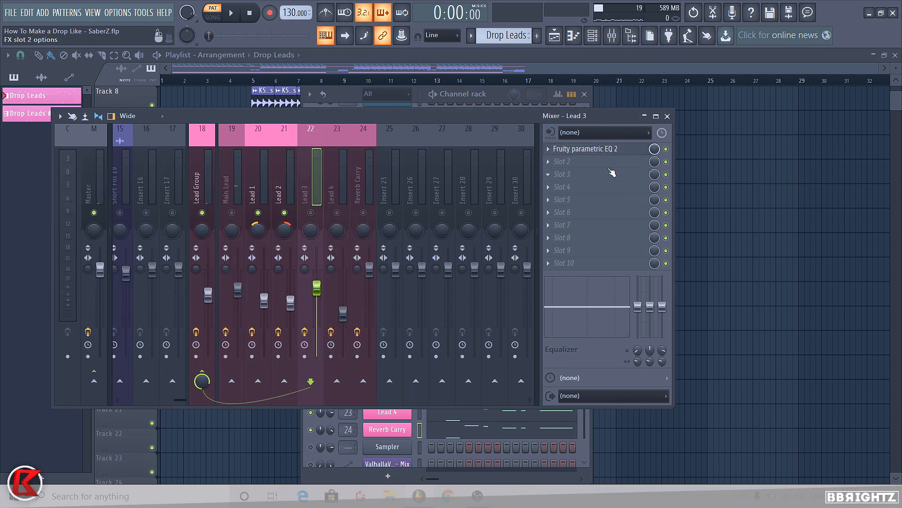
{"action": "left_click", "coordinate": [599, 152]}
{"action": "left_click", "coordinate": [599, 152]}
- Check the S1 Imager Stereo effect on the Lead 4 insert and the effects on the Lead 2 insert
{"action": "left_click", "coordinate": [327, 188]}
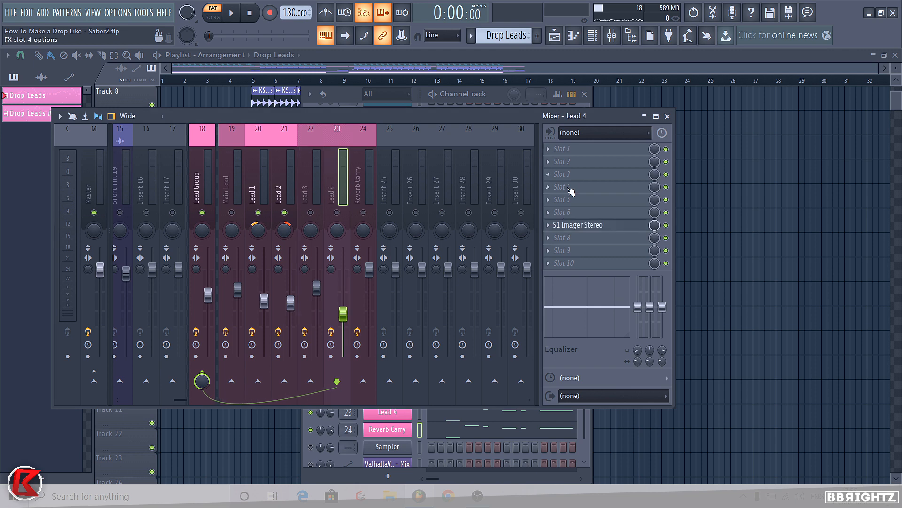
{"action": "left_click", "coordinate": [578, 224]}
{"action": "left_click", "coordinate": [338, 189]}
{"action": "left_click", "coordinate": [261, 169]}
{"action": "left_click", "coordinate": [278, 201]}
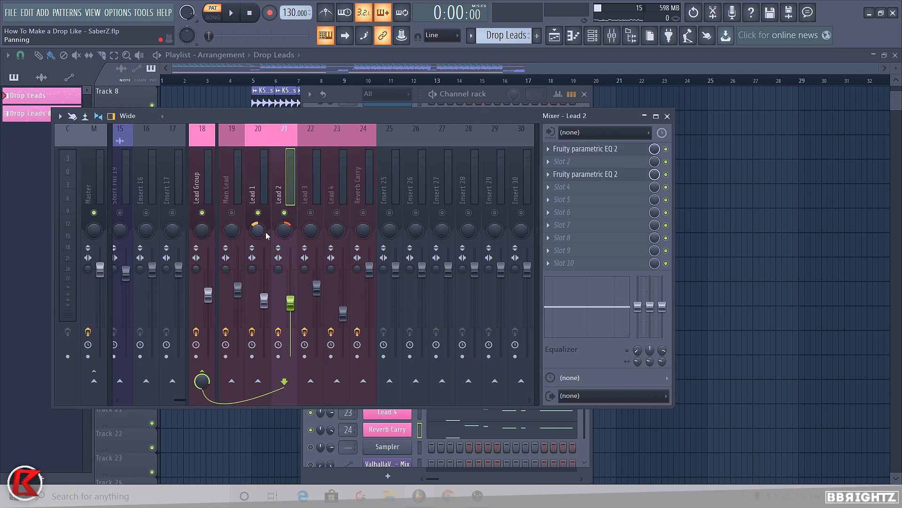
- Inspect the CamelCrusher, slot 2 Fruity parametric EQ 2 and FabFilter Pro-Q 3 effects on the Lead Group insert
{"action": "left_click", "coordinate": [202, 188]}
{"action": "left_click", "coordinate": [578, 149]}
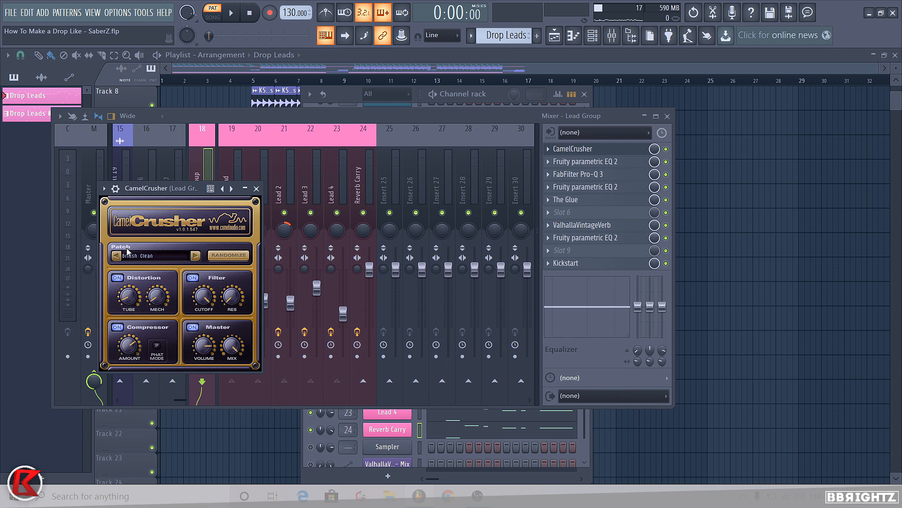
{"action": "left_click", "coordinate": [256, 188]}
{"action": "left_click", "coordinate": [577, 174]}
{"action": "left_click", "coordinate": [577, 174]}
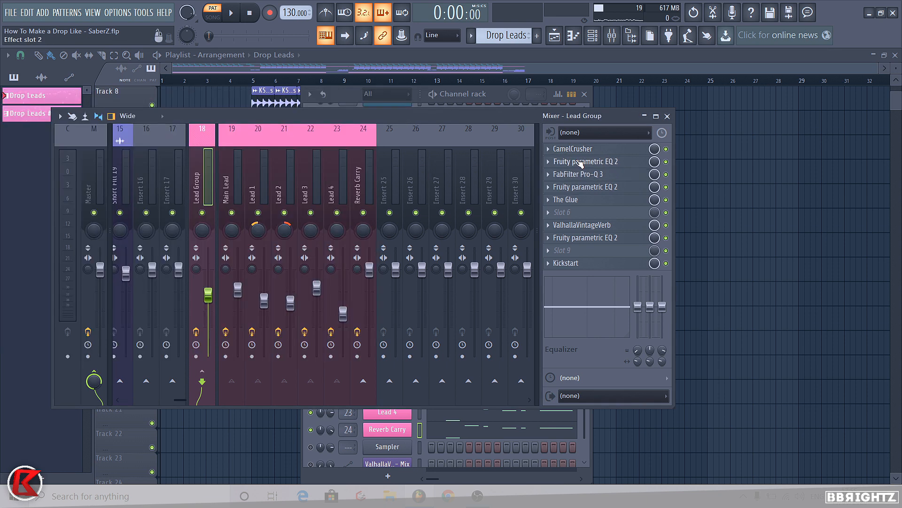
{"action": "left_click", "coordinate": [580, 161]}
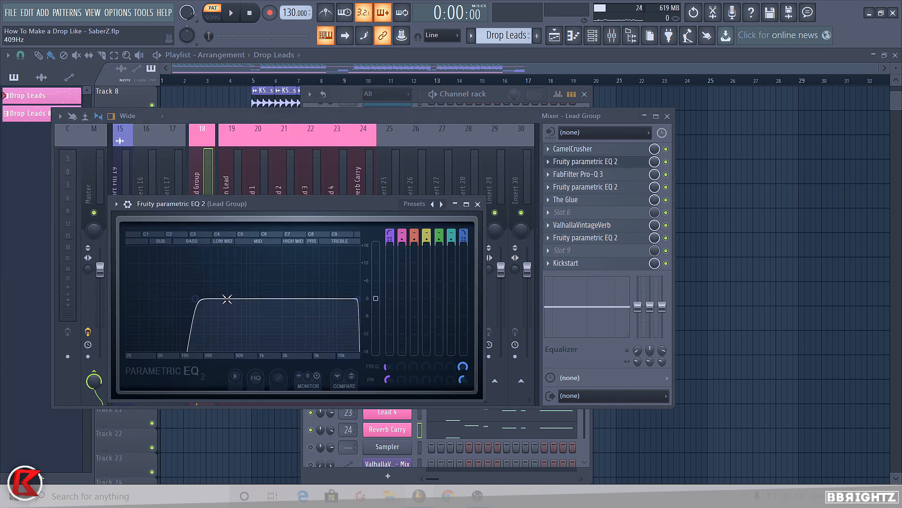
{"action": "left_click", "coordinate": [478, 204]}
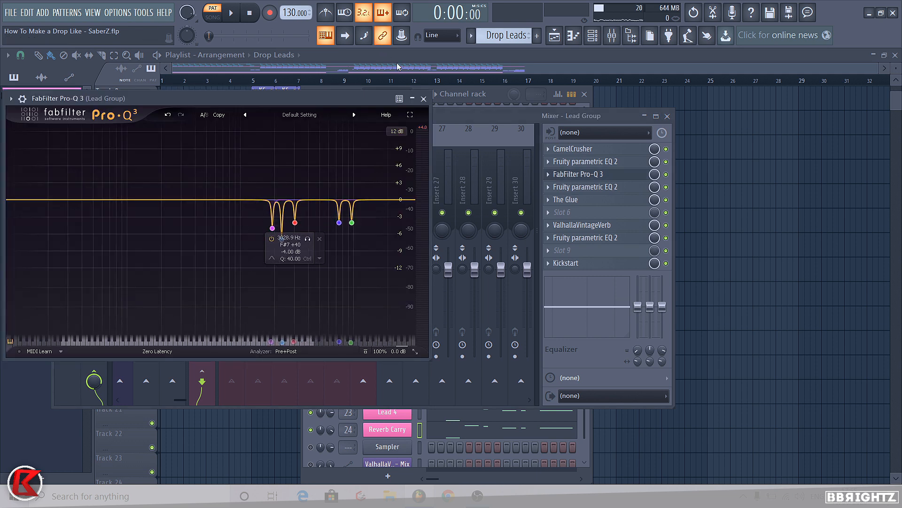
- Inspect the ValhallaVintageVerb, slot 8 Fruity parametric EQ 2 and Kickstart effects on the Lead Group insert
{"action": "left_click", "coordinate": [582, 225]}
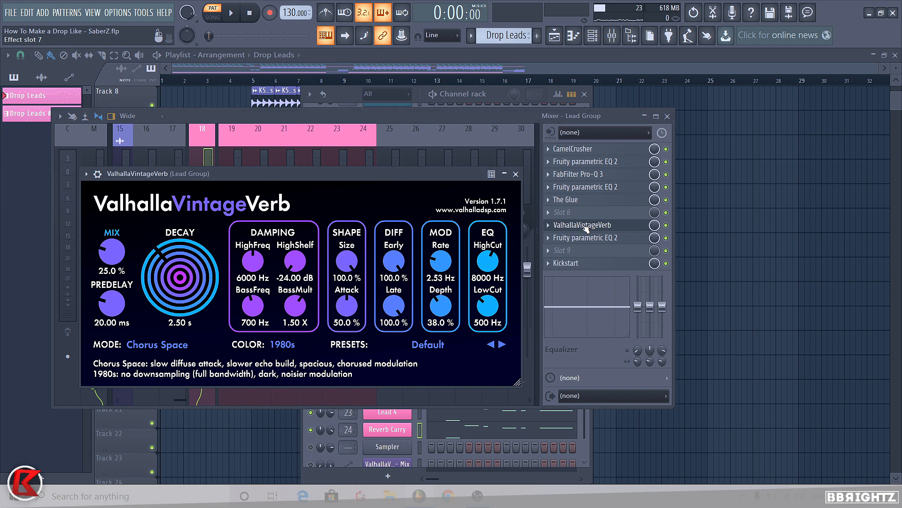
{"action": "left_click", "coordinate": [585, 237]}
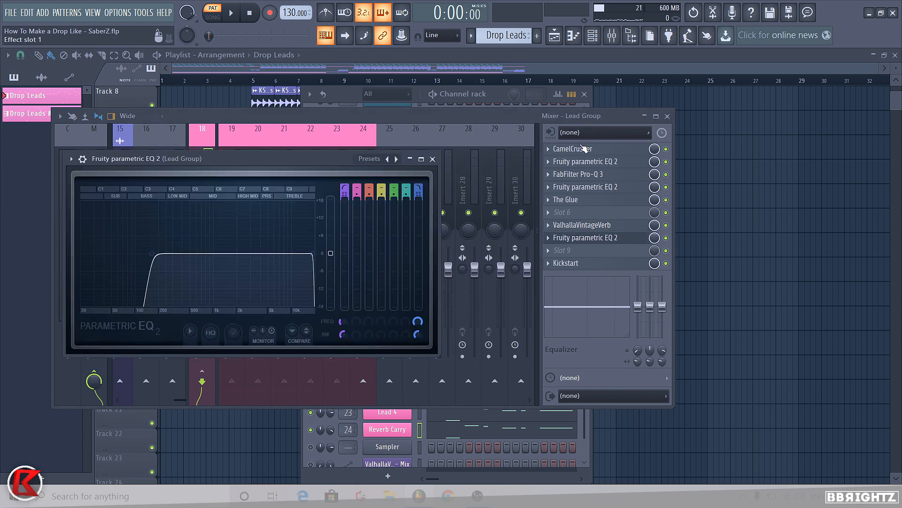
{"action": "left_click", "coordinate": [576, 239]}
{"action": "left_click", "coordinate": [571, 263]}
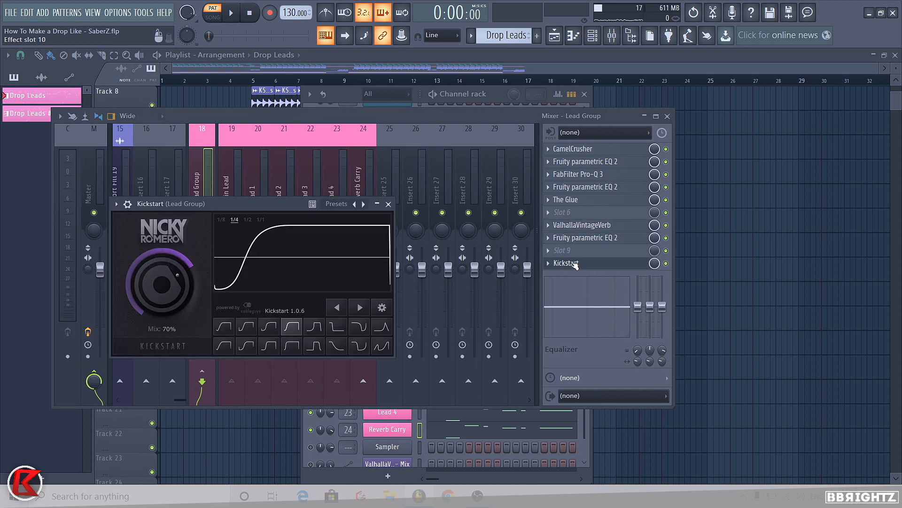
{"action": "left_click", "coordinate": [571, 263]}
- Play the Drop Leads pattern and compare the Lead Group insert with its effects bypassed
{"action": "left_click", "coordinate": [262, 180]}
{"action": "left_click", "coordinate": [204, 180]}
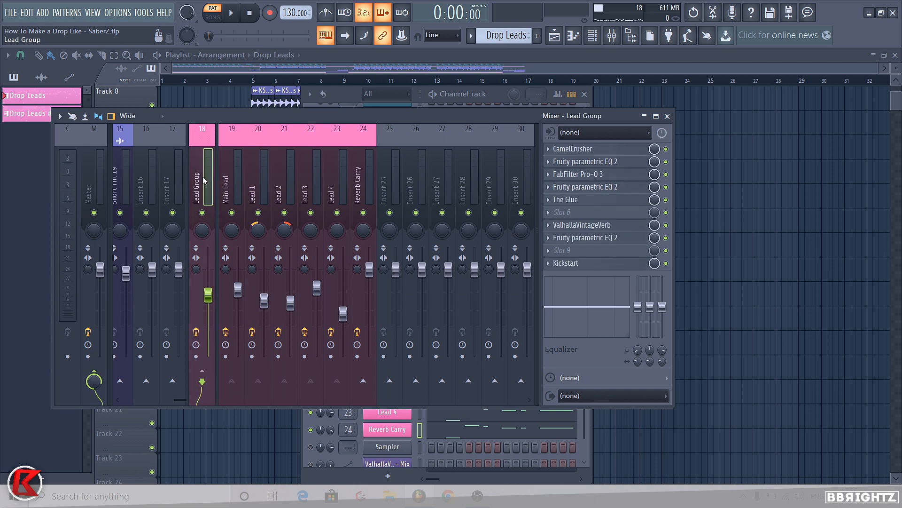
{"action": "key", "text": "space"}
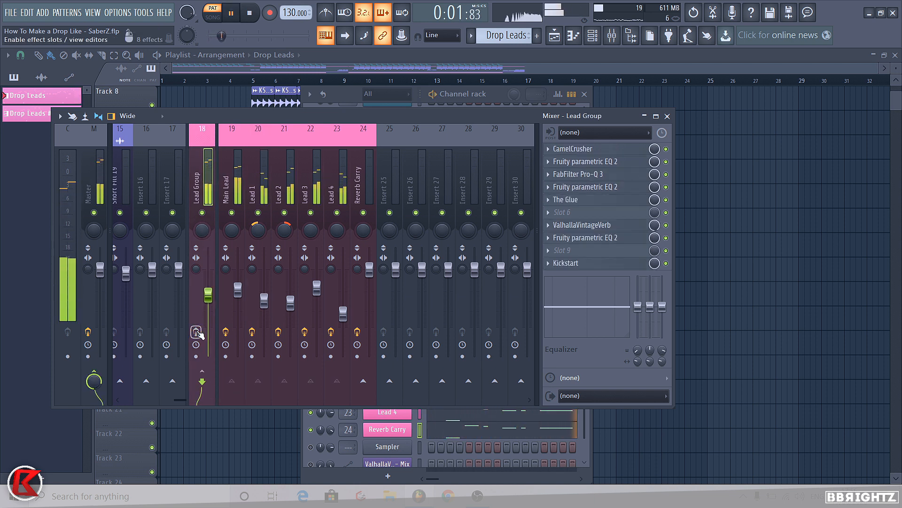
{"action": "left_click", "coordinate": [196, 332]}
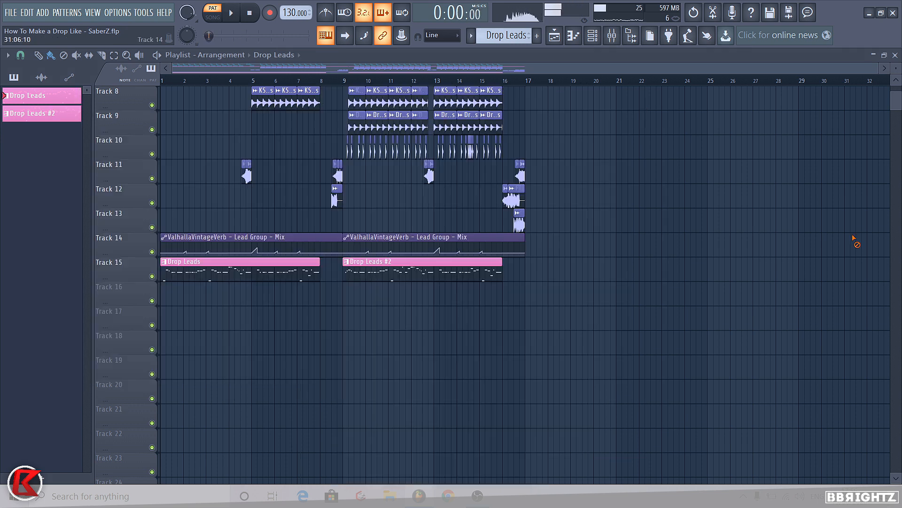
- Select the Drop Leads #2 pattern and enlarge playlist Track 14 to show the ValhallaVintageVerb mix automation in detail
{"action": "left_click", "coordinate": [377, 264]}
{"action": "left_click_drag", "start_coordinate": [111, 257], "coordinate": [123, 350]}
{"action": "scroll", "coordinate": [208, 248], "scroll_direction": "up", "scroll_amount": 3}
{"action": "left_click", "coordinate": [211, 237]}
- Check the Mix control of the Lead Group's ValhallaVintageVerb, which the Track 14 automation drives
{"action": "left_click", "coordinate": [595, 34]}
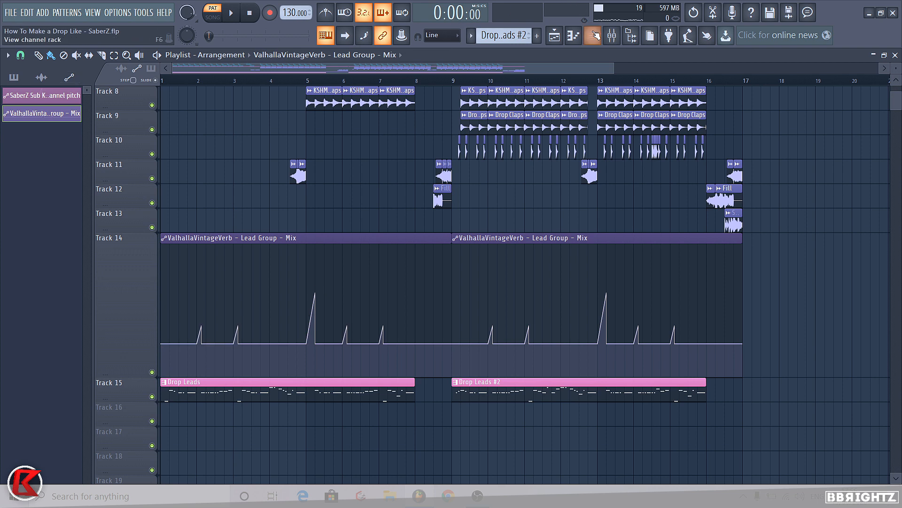
{"action": "left_click", "coordinate": [612, 35]}
{"action": "left_click", "coordinate": [582, 225]}
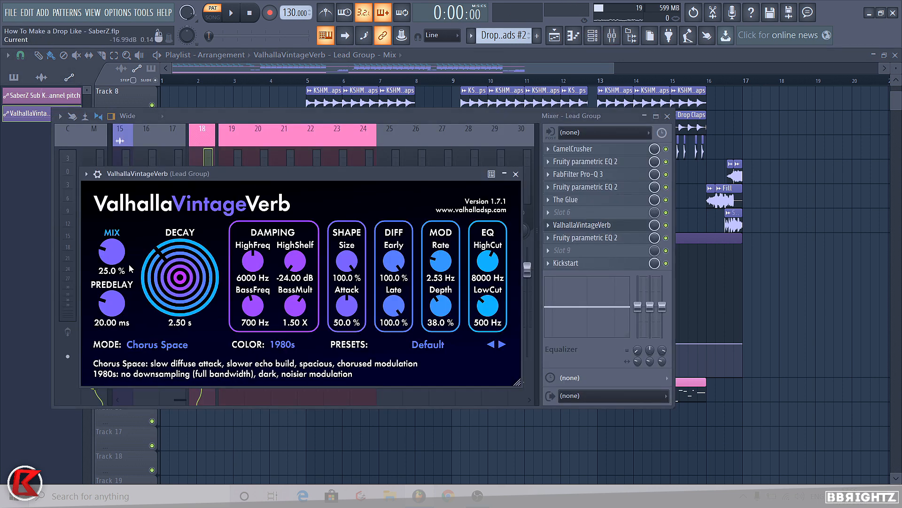
{"action": "mouse_move", "coordinate": [106, 264]}
{"action": "left_click", "coordinate": [130, 415]}
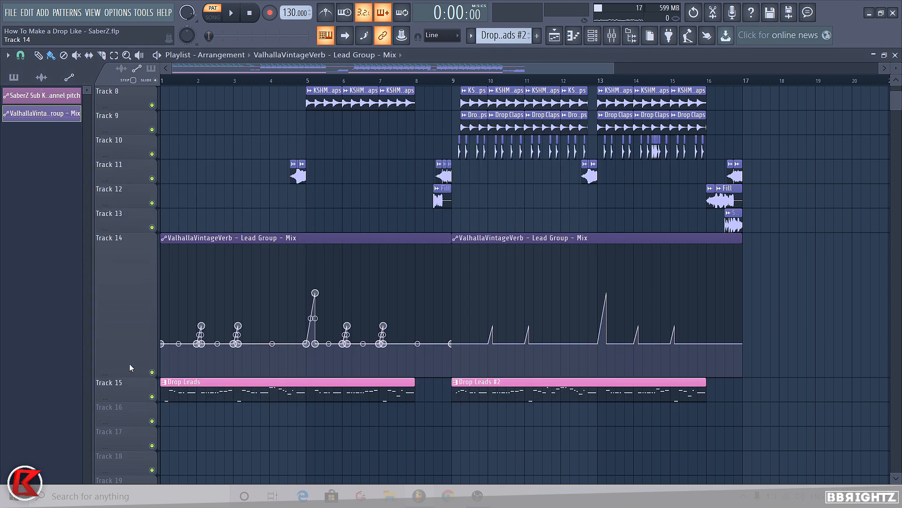
- Examine the reverb mix automation spikes in Track 14 around bars 2 to 7
{"action": "scroll", "coordinate": [84, 374], "scroll_direction": "up", "scroll_amount": 5}
{"action": "scroll", "coordinate": [211, 377], "scroll_direction": "up", "scroll_amount": 1}
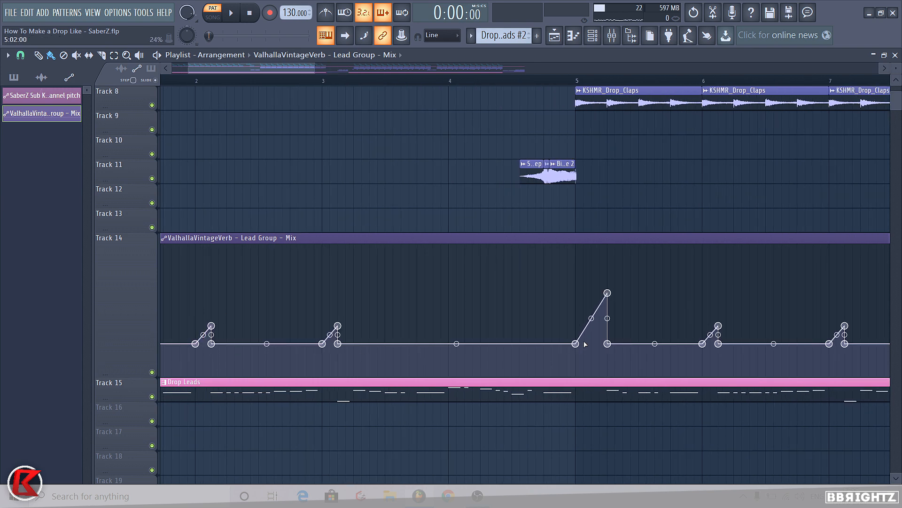
{"action": "scroll", "coordinate": [410, 324], "scroll_direction": "down", "scroll_amount": 2}
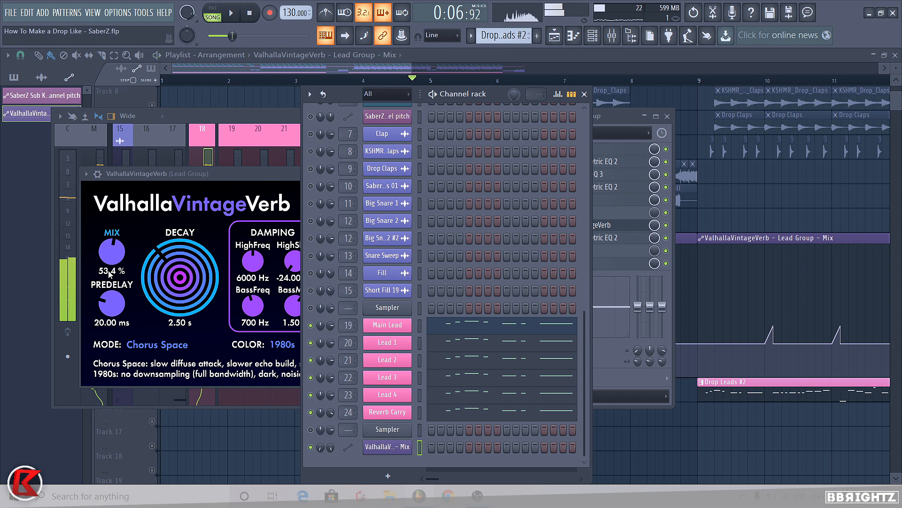
- Play the soloed leads while watching the automated ValhallaVintageVerb mix, and close all open windows
{"action": "key", "text": "space"}
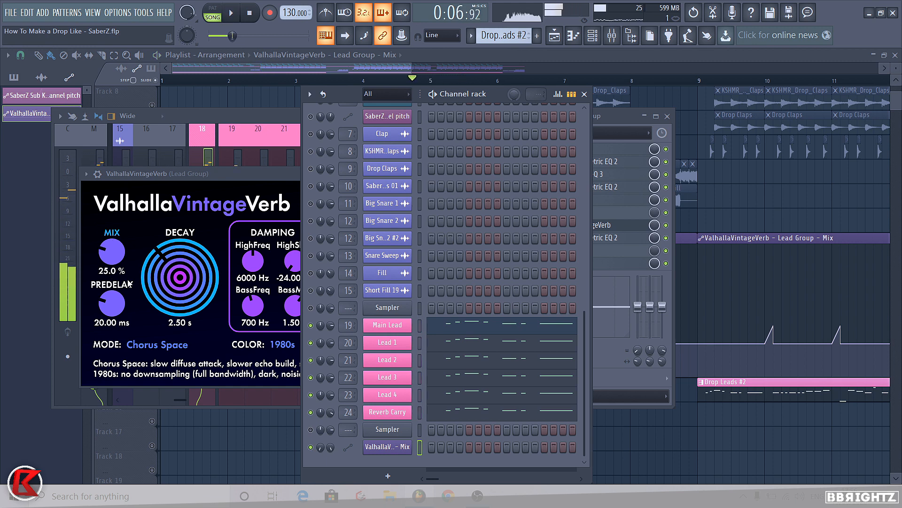
{"action": "key", "text": "F12"}
{"action": "scroll", "coordinate": [217, 338], "scroll_direction": "down", "scroll_amount": 3}
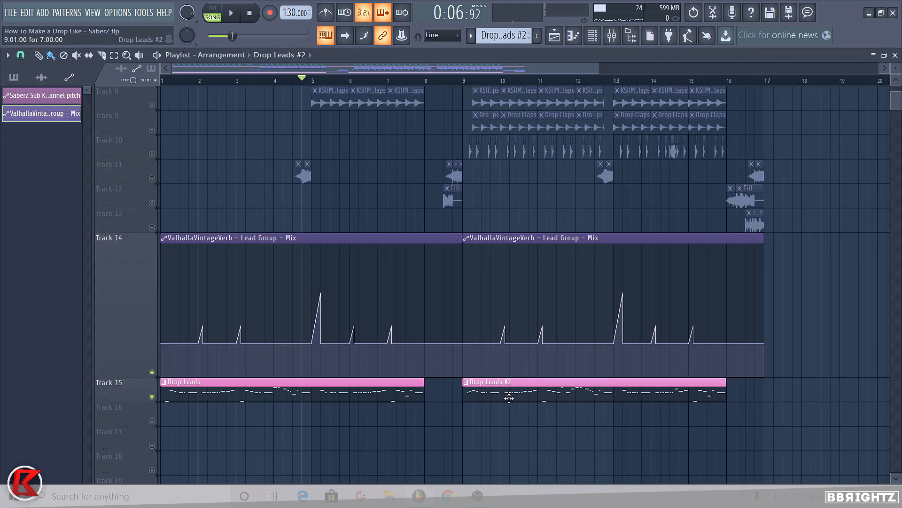
- Reset the height of playlist Track 14 to 100%
{"action": "right_click", "coordinate": [124, 314]}
{"action": "mouse_move", "coordinate": [173, 318]}
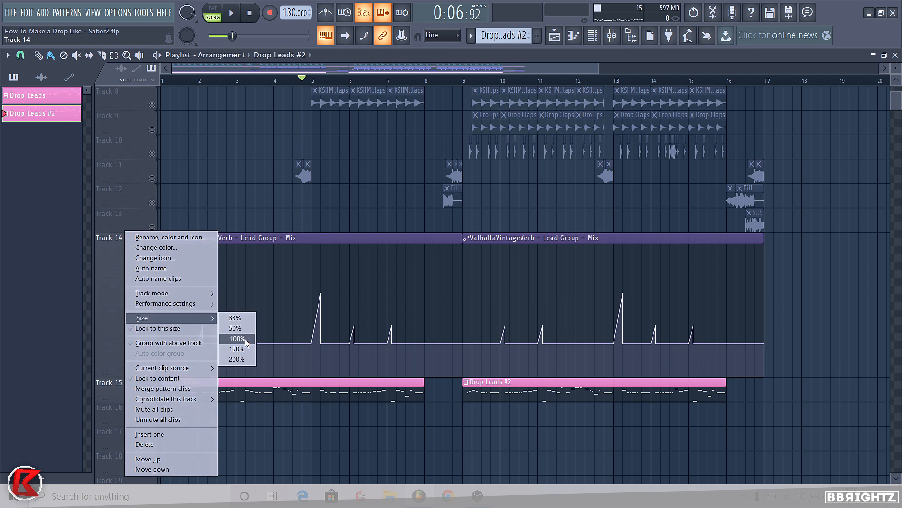
{"action": "left_click", "coordinate": [233, 342]}
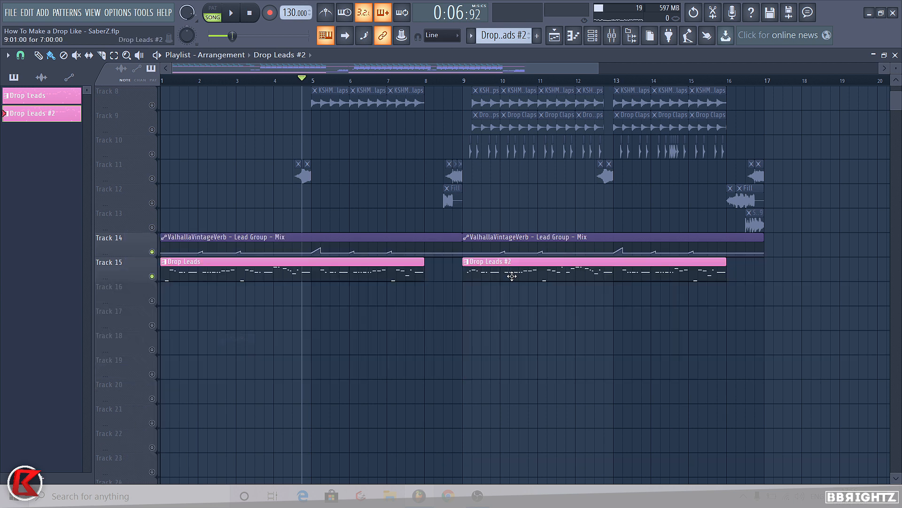
- Play the openings of Drop Leads at bar 1 and Drop Leads #2 at bar 9 to compare them
{"action": "left_click", "coordinate": [162, 81]}
{"action": "key", "text": "space"}
{"action": "key", "text": "space"}
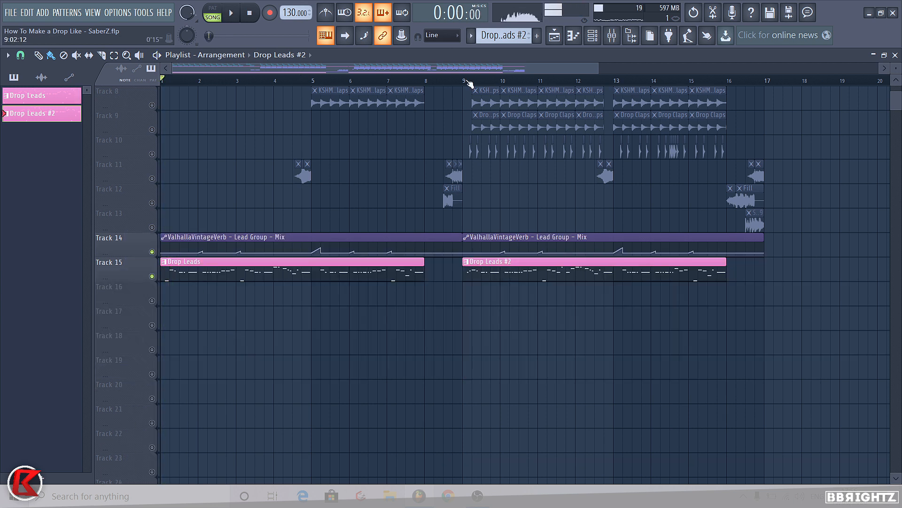
{"action": "left_click", "coordinate": [469, 82]}
{"action": "key", "text": "space"}
{"action": "key", "text": "space"}
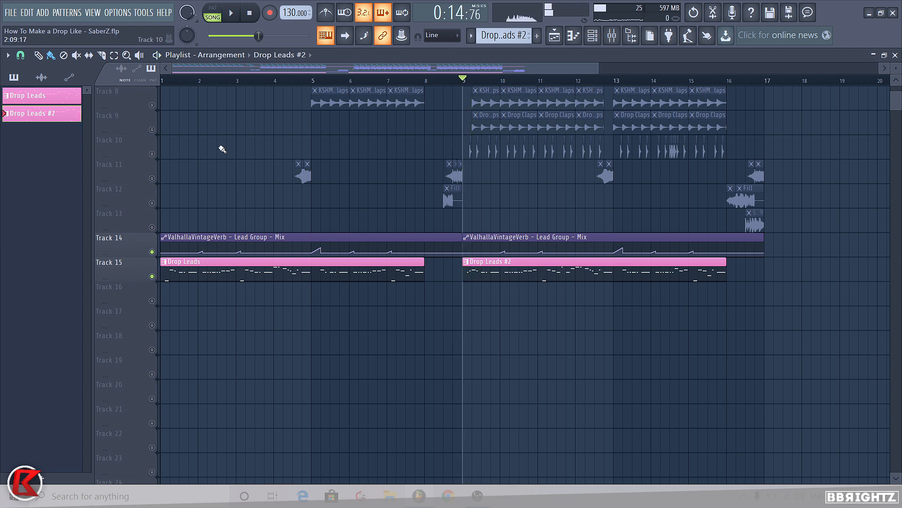
- Play the soloed leads from bar 14, and play the matching passage from bar 6 for comparison
{"action": "left_click", "coordinate": [657, 80]}
{"action": "key", "text": "space"}
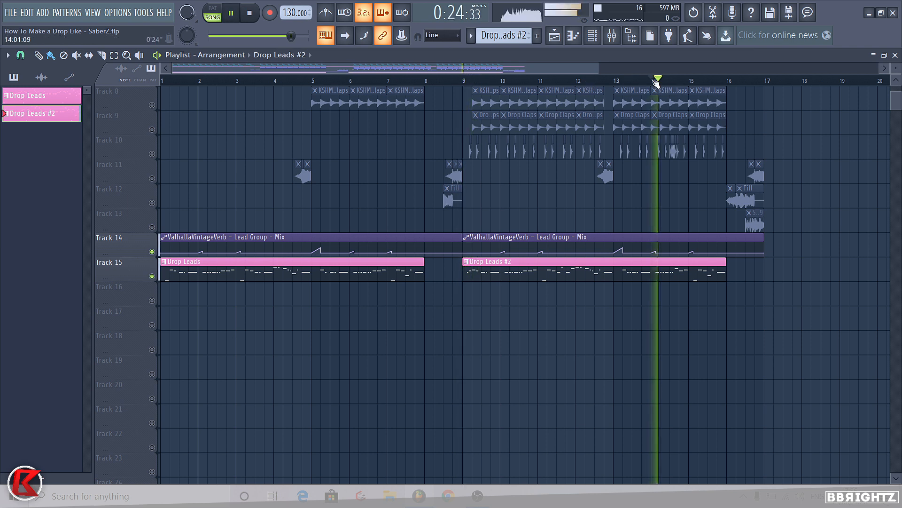
{"action": "key", "text": "space"}
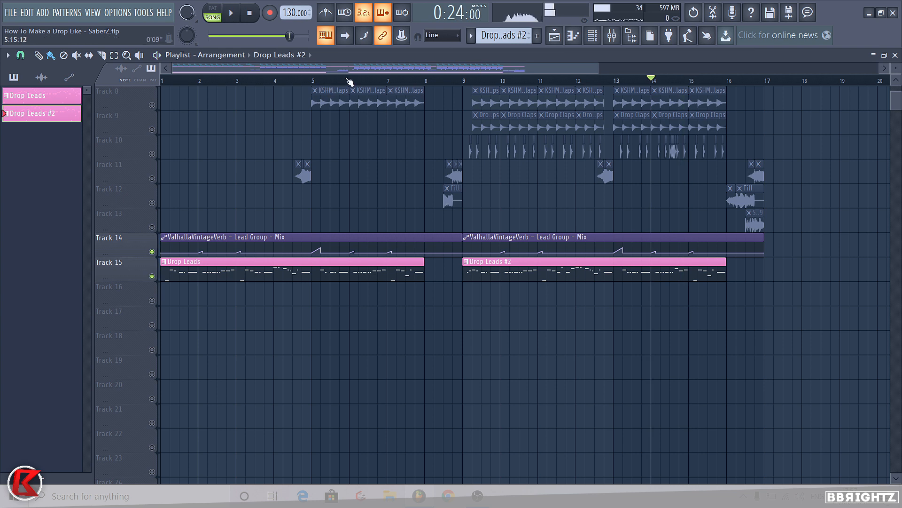
{"action": "left_click", "coordinate": [350, 82]}
{"action": "key", "text": "space"}
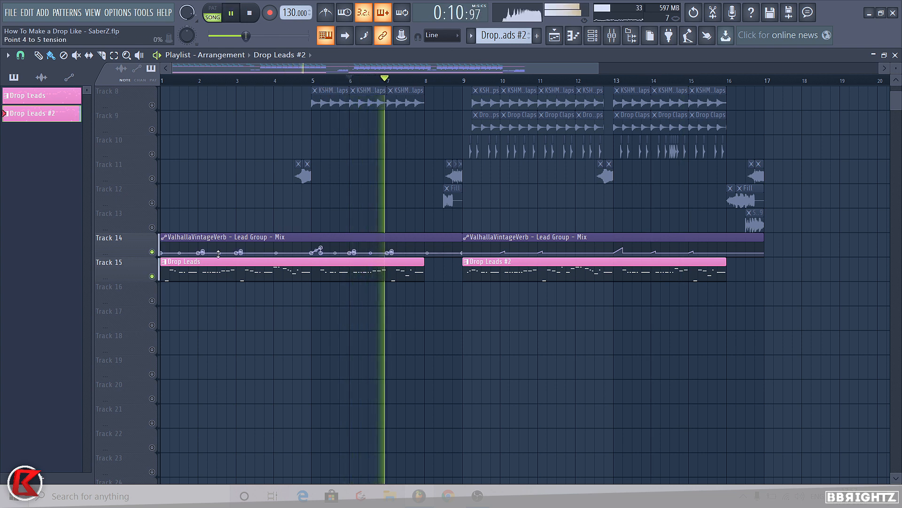
{"action": "key", "text": "space"}
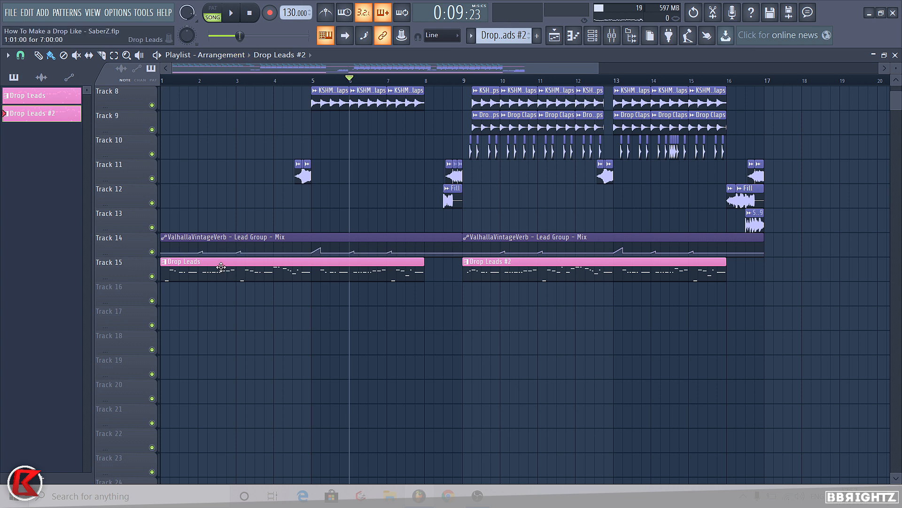
- Locate the gap after Drop Leads at bar 8 and highlight the chord fill, DJMFilter and stab clips on Tracks 16 to 20
{"action": "scroll", "coordinate": [486, 35], "scroll_direction": "up", "scroll_amount": 1}
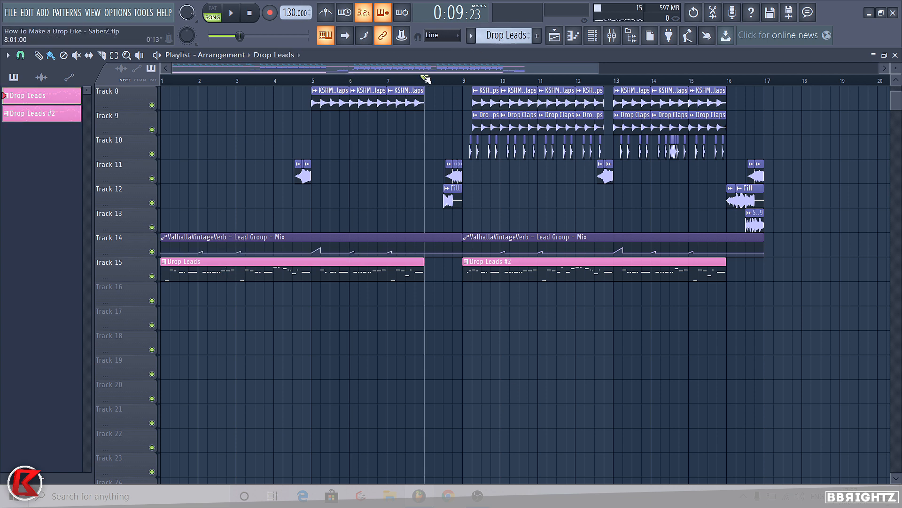
{"action": "left_click_drag", "start_coordinate": [424, 80], "coordinate": [462, 80]}
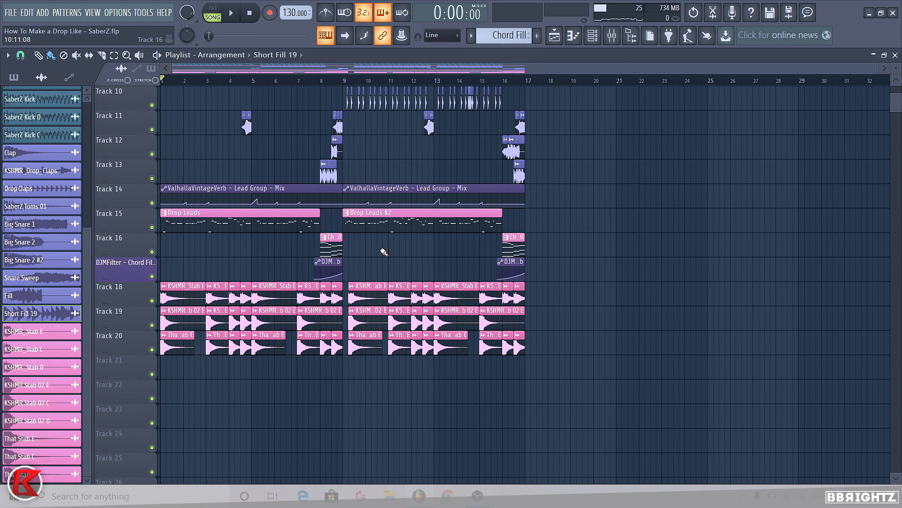
{"action": "left_click_drag", "start_coordinate": [299, 252], "coordinate": [537, 268]}
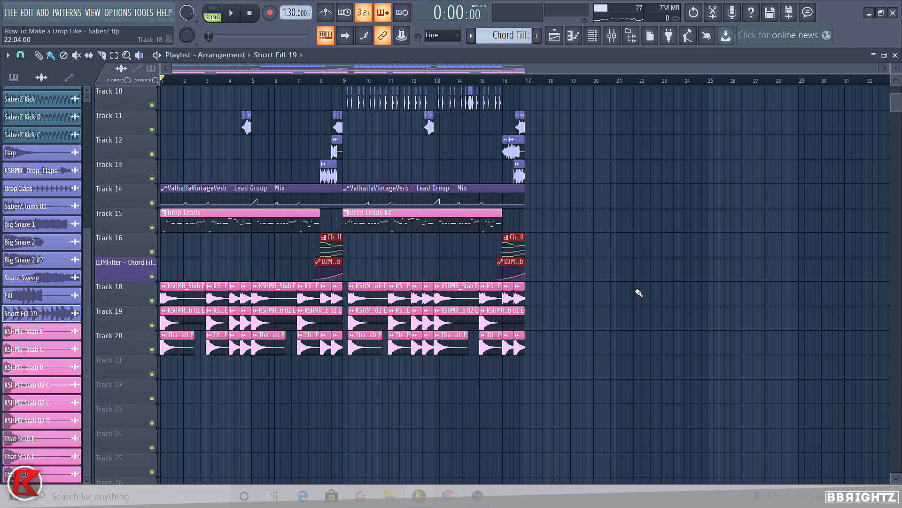
{"action": "left_click_drag", "start_coordinate": [617, 367], "coordinate": [151, 266]}
{"action": "left_click", "coordinate": [242, 383], "text": "ctrl"}
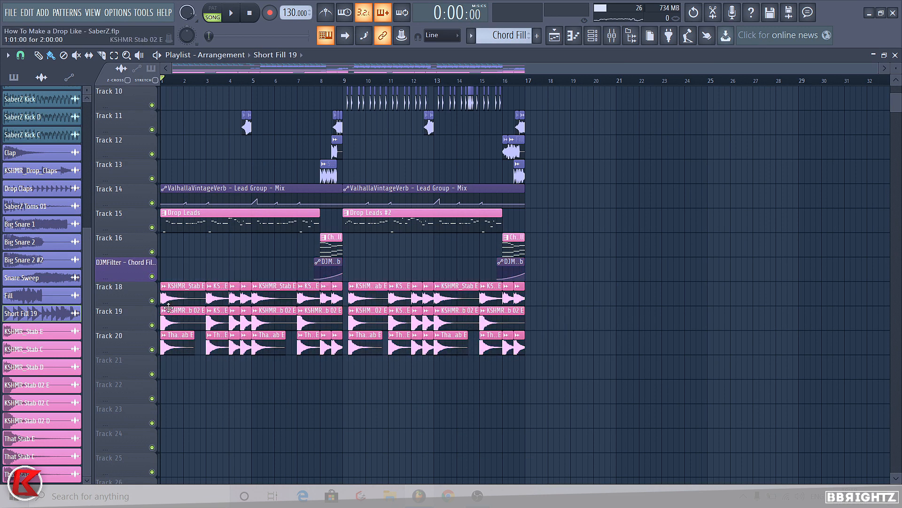
- Solo Track 16 and open its Chord Fill pattern in the piano roll
{"action": "left_click", "coordinate": [151, 251], "text": "ctrl"}
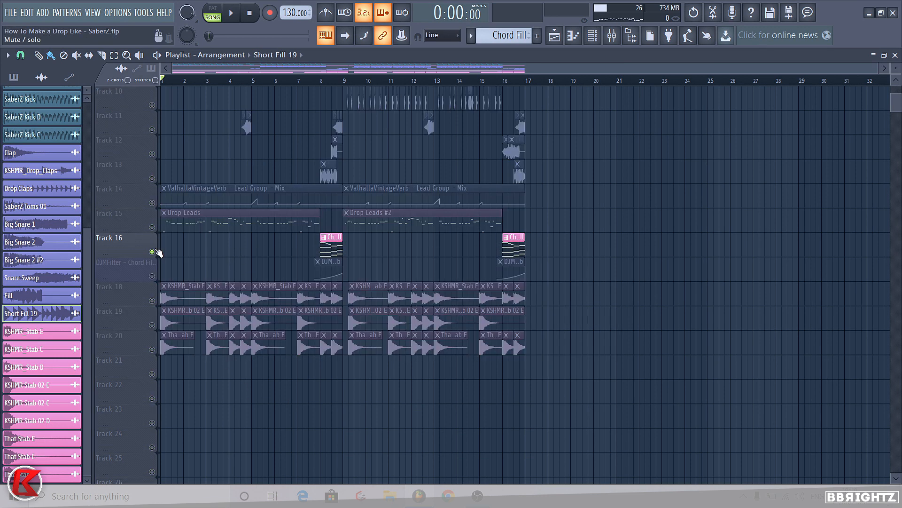
{"action": "left_click", "coordinate": [325, 239]}
{"action": "left_click", "coordinate": [300, 249]}
{"action": "double_click", "coordinate": [328, 248]}
{"action": "scroll", "coordinate": [321, 224], "scroll_direction": "down", "scroll_amount": 5}
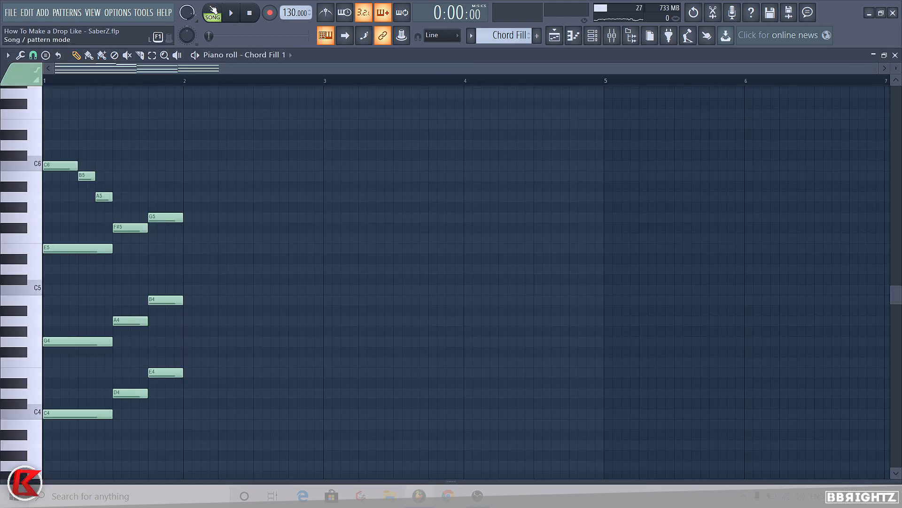
- Play the Chord Fill pattern in pattern mode while viewing the Chord Fill 1 notes
{"action": "key", "text": "space"}
{"action": "scroll", "coordinate": [366, 225], "scroll_direction": "up", "scroll_amount": 1}
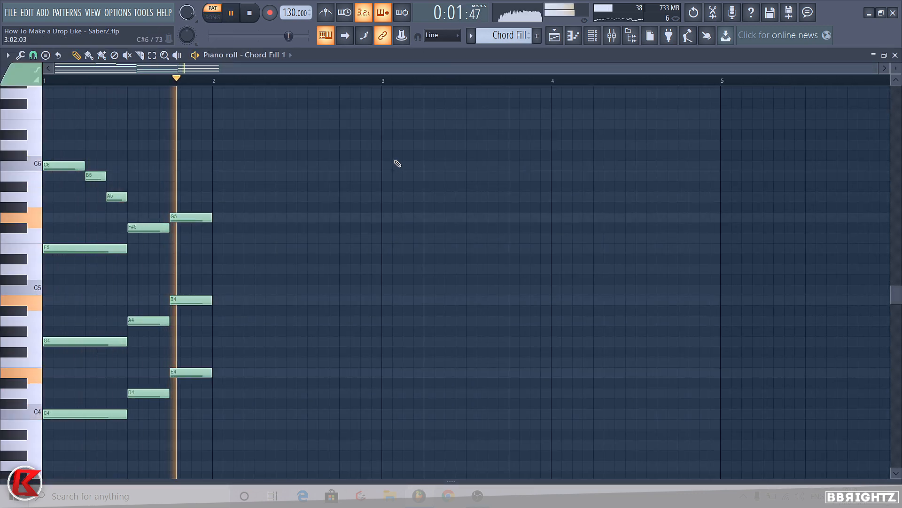
{"action": "key", "text": "space"}
- Solo and play the Chord Fill 2 channel, and open its notes in the piano roll
{"action": "left_click", "coordinate": [593, 35]}
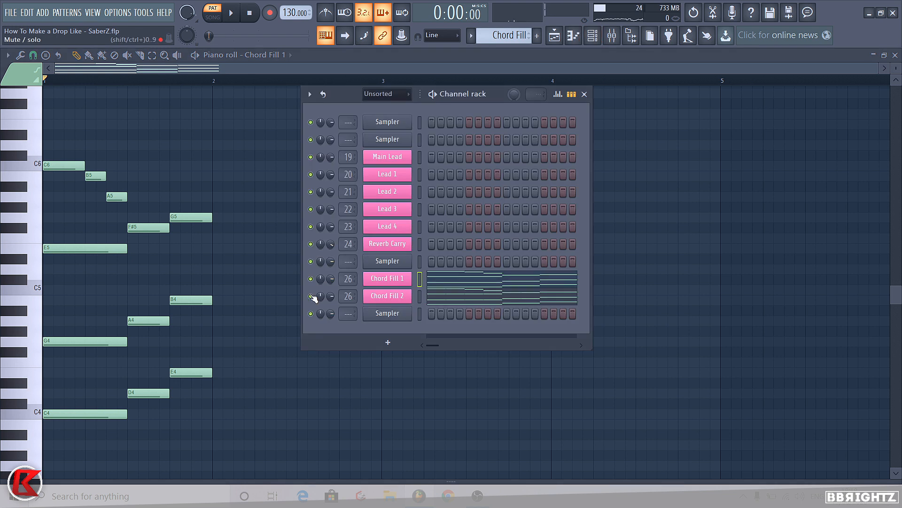
{"action": "key", "text": "space"}
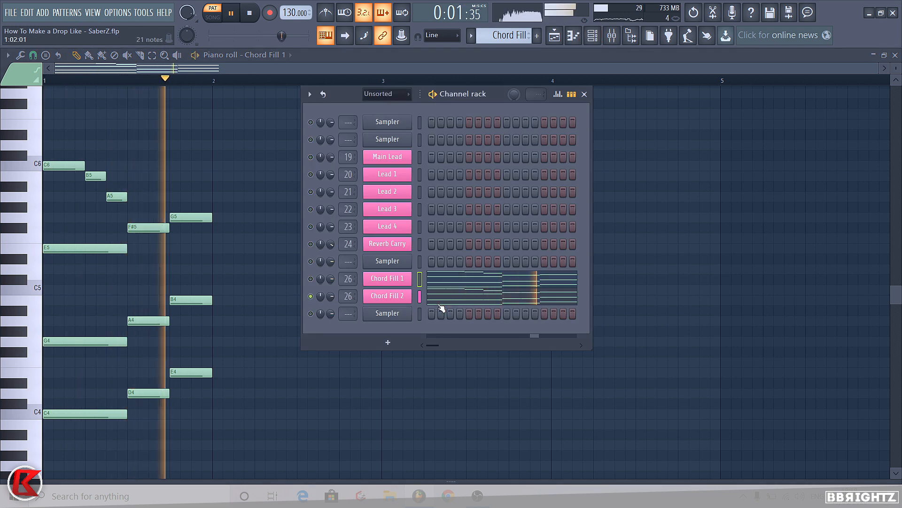
{"action": "left_click", "coordinate": [446, 301]}
- Highlight Chord Fill 2's repeated upper notes in the first half of the bar, and replay the soloed channel
{"action": "left_click_drag", "start_coordinate": [113, 273], "coordinate": [43, 159], "text": "ctrl"}
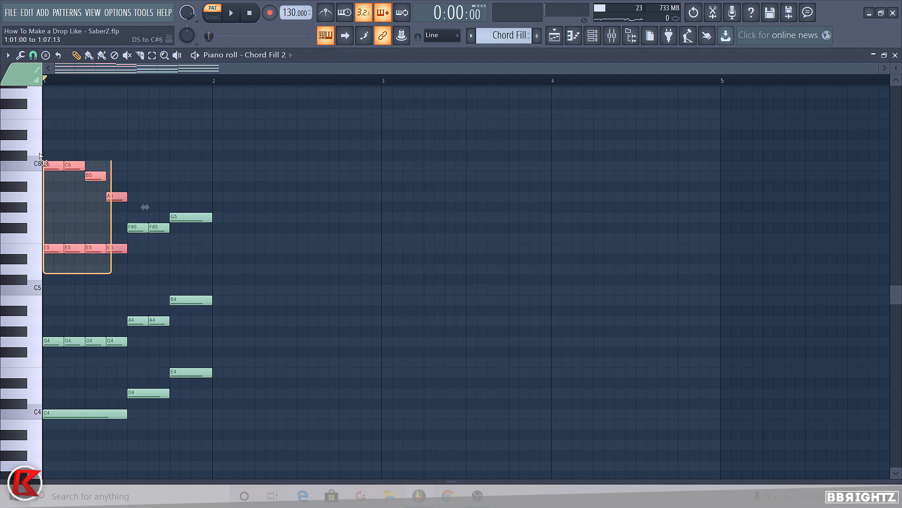
{"action": "left_click", "coordinate": [535, 206], "text": "ctrl"}
{"action": "left_click", "coordinate": [592, 36]}
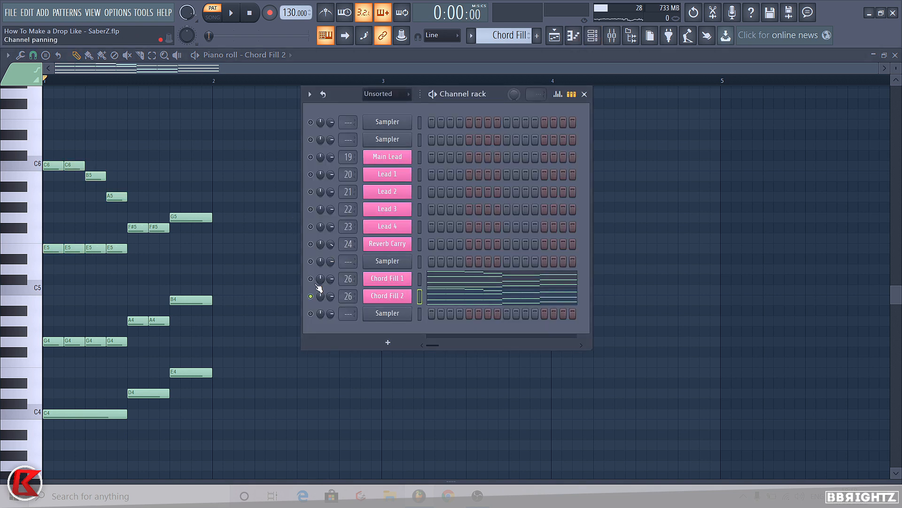
{"action": "key", "text": "space"}
{"action": "key", "text": "space"}
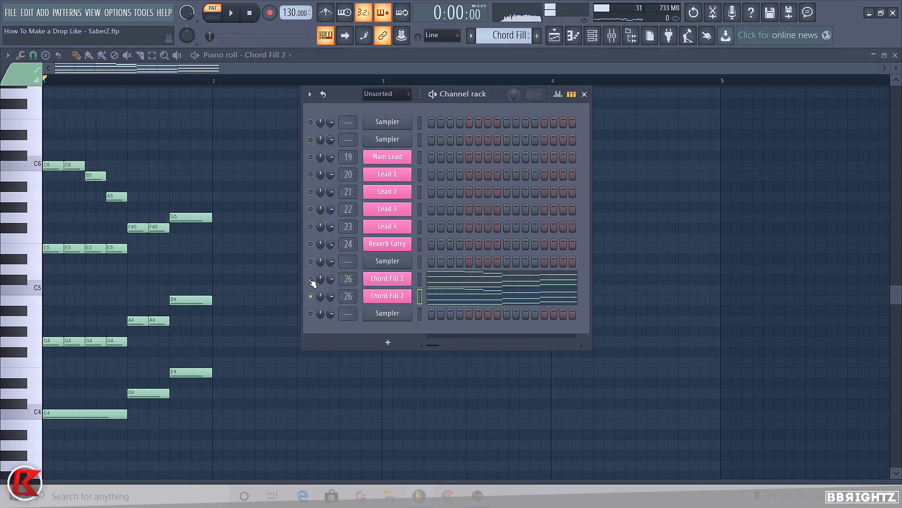
- Play the chord fill with its DJMFilter automation from just before bar 8, and again with Tracks 11 to 13 enabled
{"action": "left_click", "coordinate": [556, 37]}
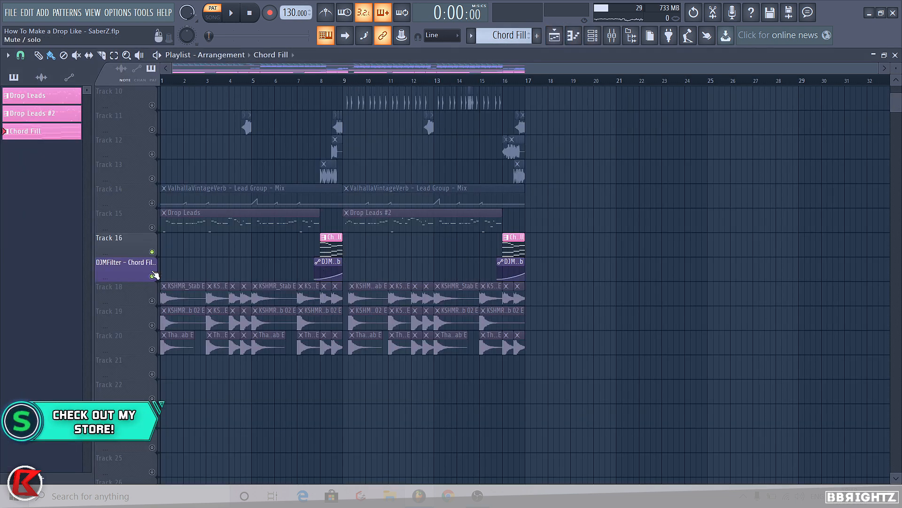
{"action": "left_click", "coordinate": [321, 82]}
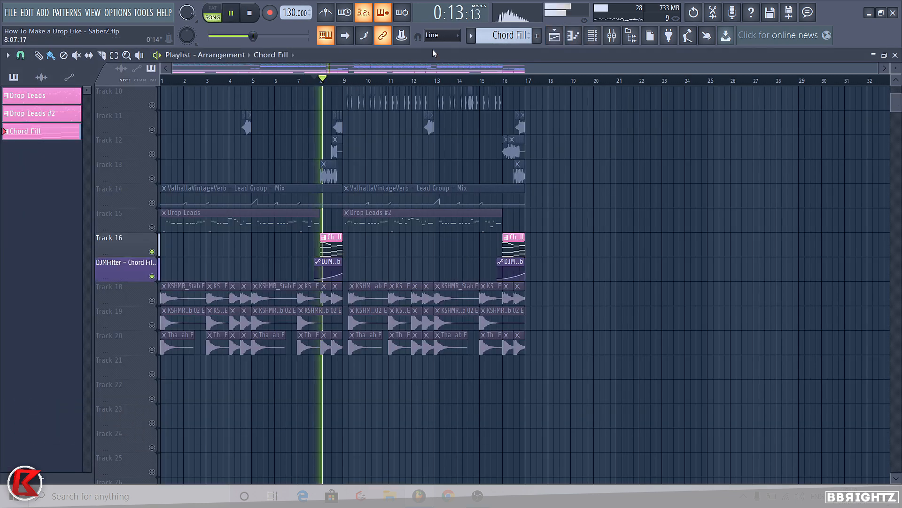
{"action": "key", "text": "space"}
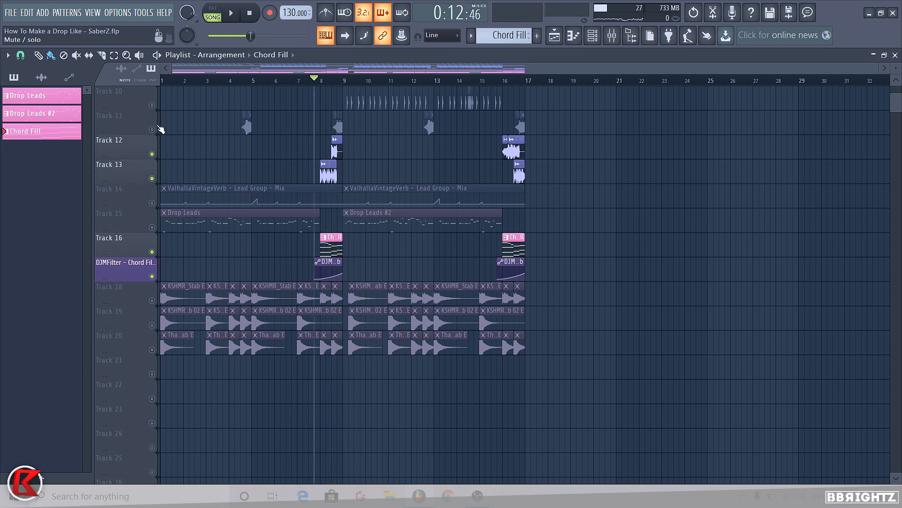
{"action": "key", "text": "space"}
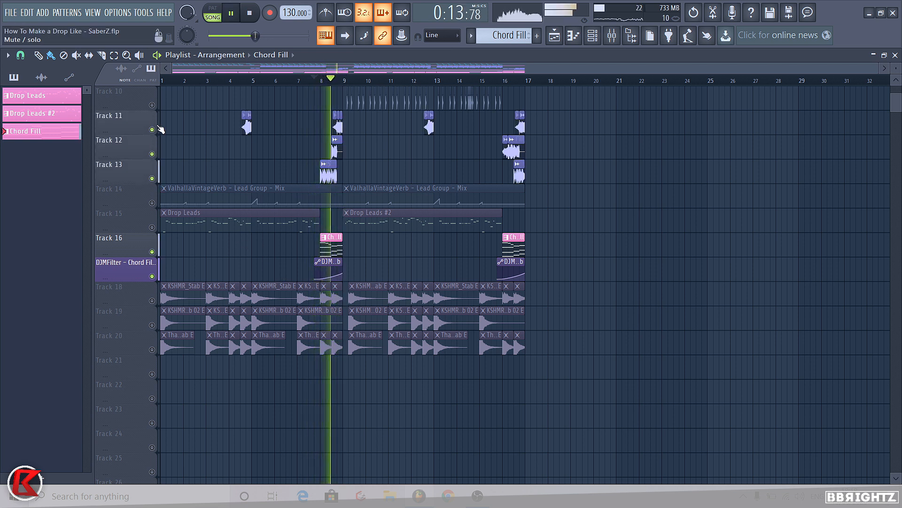
{"action": "key", "text": "space"}
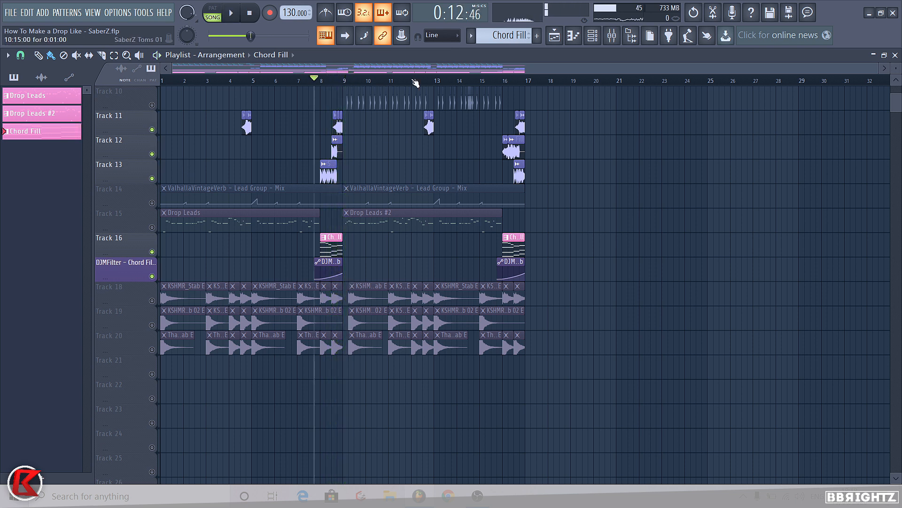
- Inspect the DJMFilter and ValhallaVintageVerb effects on the Chord Fill mixer track, and close the mixer
{"action": "left_click", "coordinate": [612, 35]}
{"action": "scroll", "coordinate": [329, 178], "scroll_direction": "down", "scroll_amount": 3}
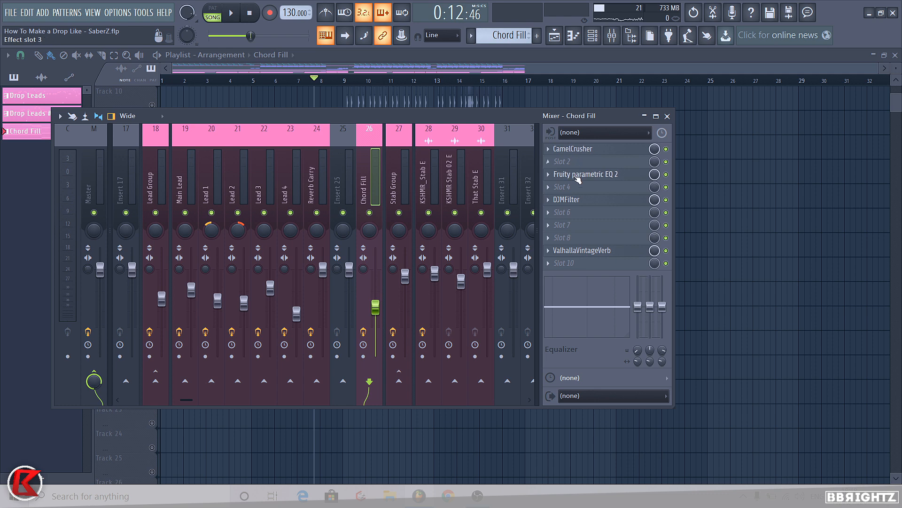
{"action": "left_click", "coordinate": [572, 203]}
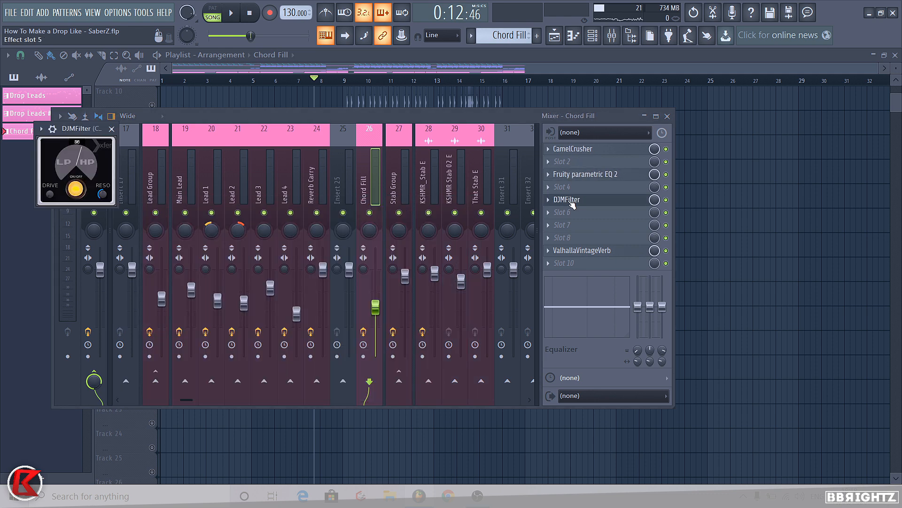
{"action": "left_click", "coordinate": [572, 203]}
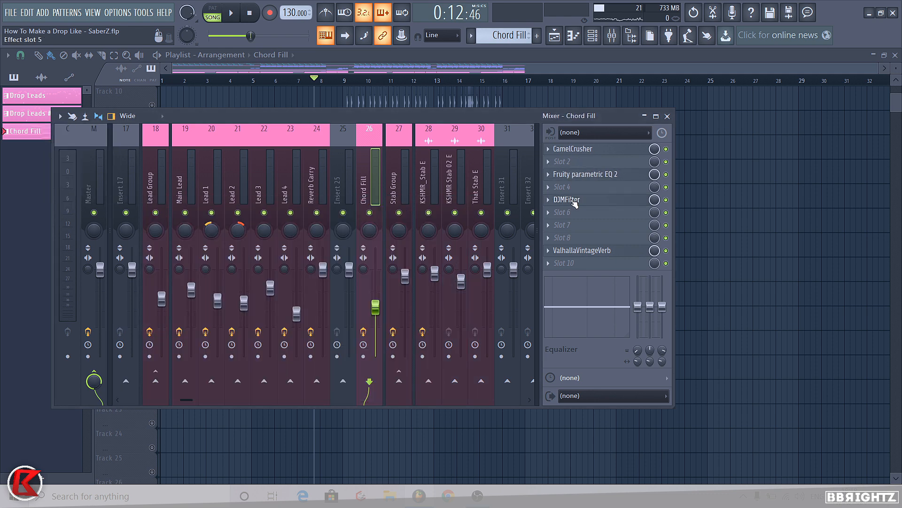
{"action": "left_click", "coordinate": [583, 251]}
{"action": "left_click", "coordinate": [583, 250]}
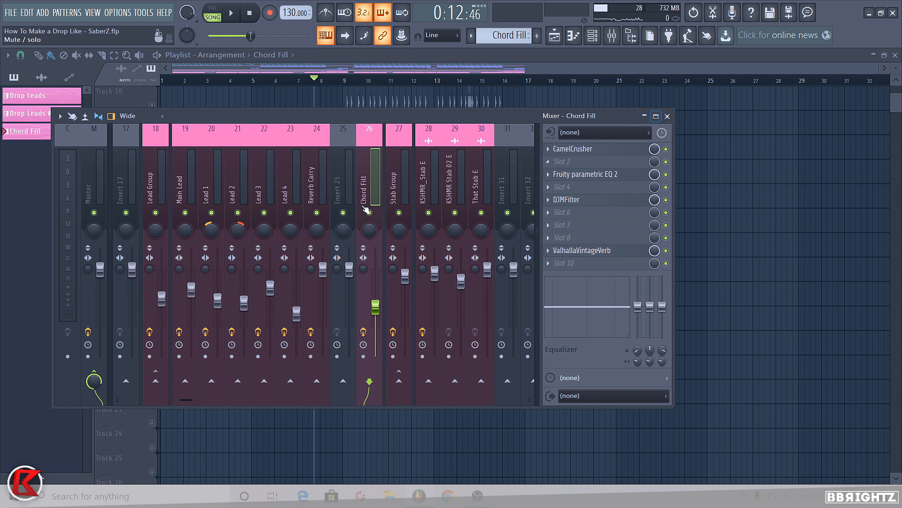
{"action": "left_click", "coordinate": [398, 199]}
{"action": "key", "text": "F9"}
- Audition the That Stab clips on soloed Track 20 from the start, and solo the KSHMR Stab 02 clips on Track 19
{"action": "right_click", "coordinate": [153, 301]}
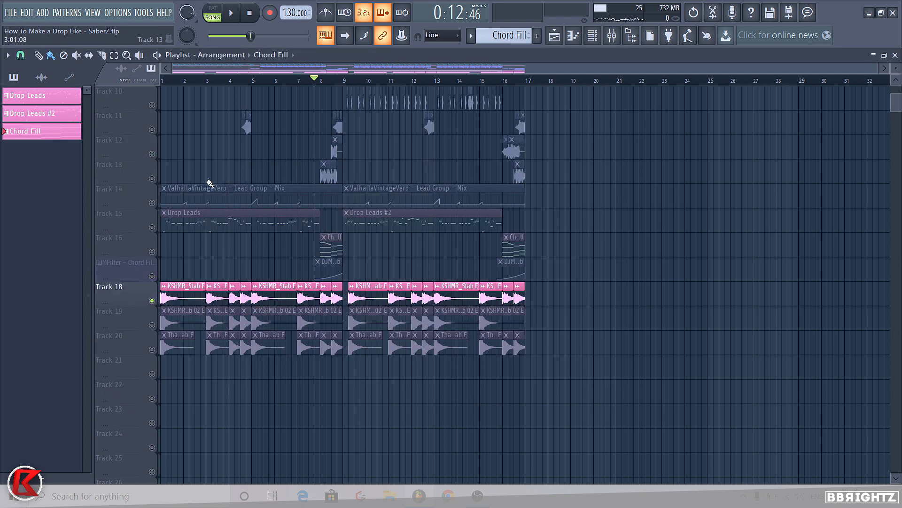
{"action": "scroll", "coordinate": [141, 350], "scroll_direction": "up", "scroll_amount": 4}
{"action": "right_click", "coordinate": [151, 350]}
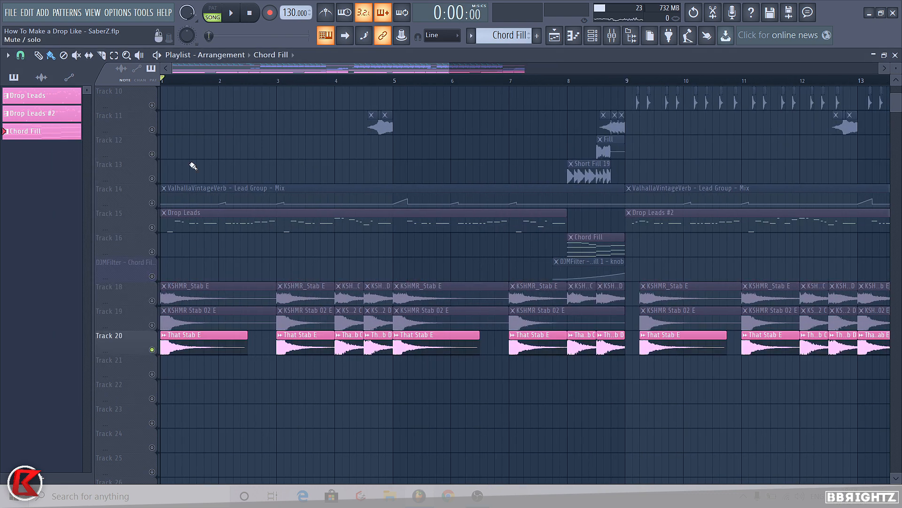
{"action": "key", "text": "space"}
{"action": "right_click", "coordinate": [152, 324]}
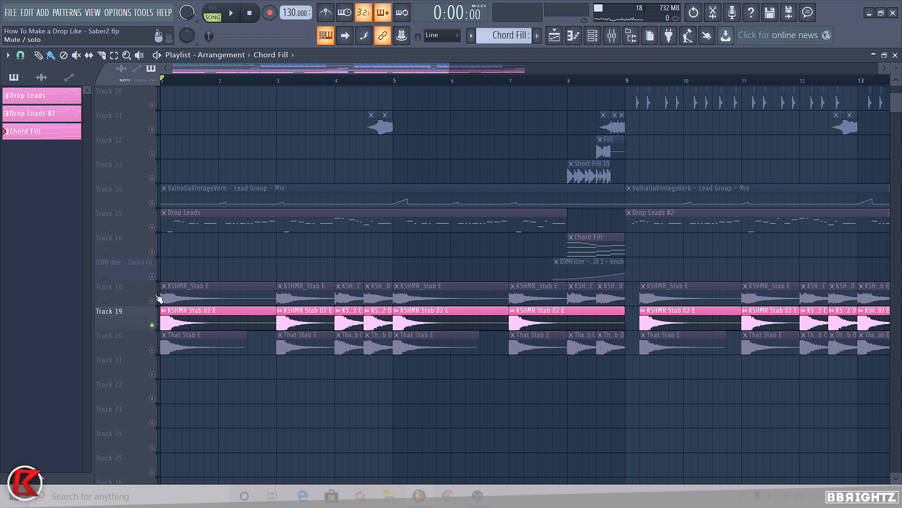
- Solo Track 18 and play its KSHMR_Stab clips from the start, moving playback ahead to around bar 4
{"action": "right_click", "coordinate": [152, 300]}
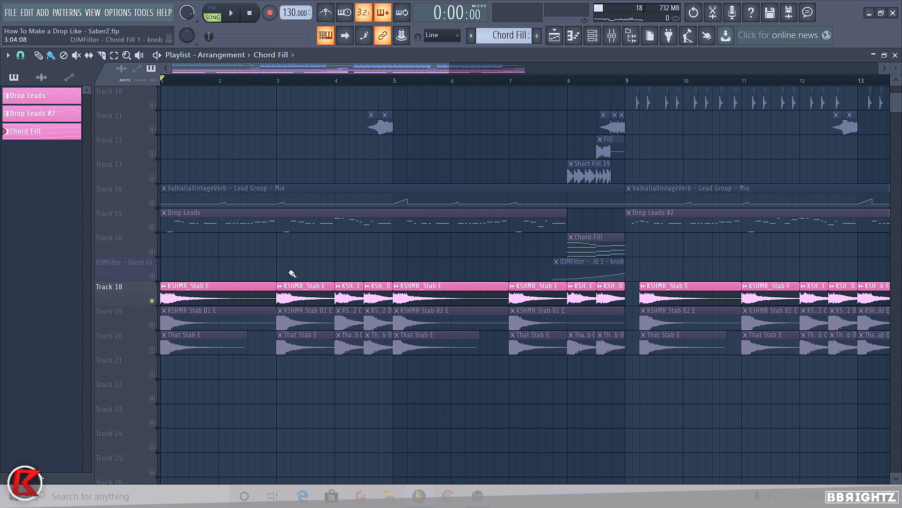
{"action": "key", "text": "space"}
{"action": "scroll", "coordinate": [293, 274], "scroll_direction": "down", "scroll_amount": 4}
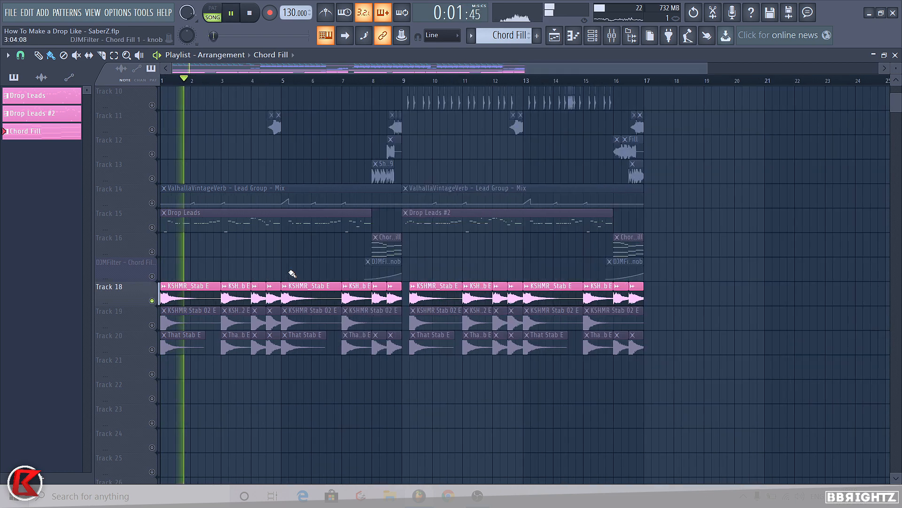
{"action": "left_click_drag", "start_coordinate": [221, 81], "coordinate": [266, 82]}
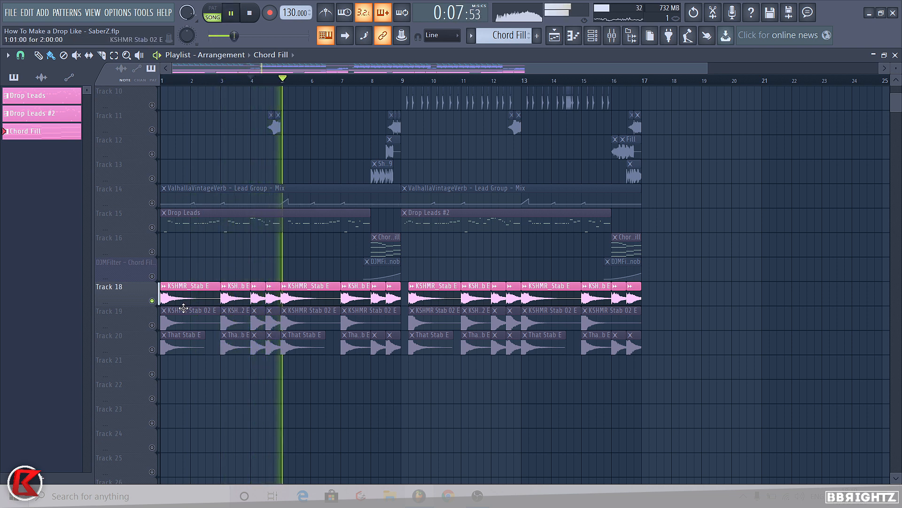
- Solo Track 19 and play its KSHMR Stab 02 clips from bar 3, moving playback ahead to bar 4
{"action": "key", "text": "space"}
{"action": "left_click", "coordinate": [155, 328]}
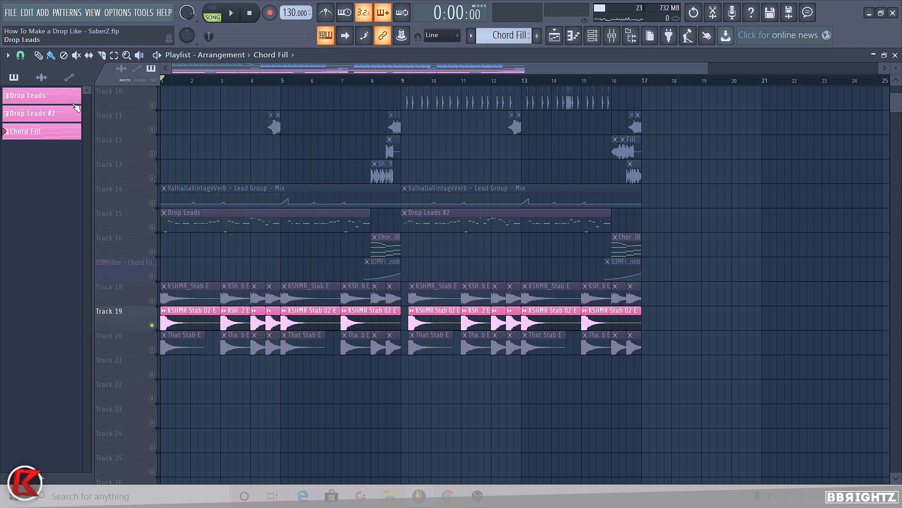
{"action": "left_click", "coordinate": [221, 81]}
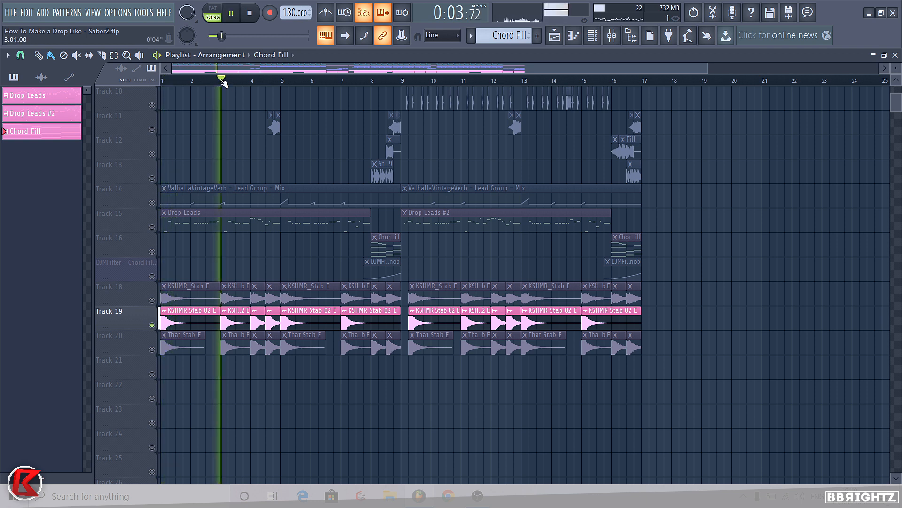
{"action": "left_click", "coordinate": [252, 81]}
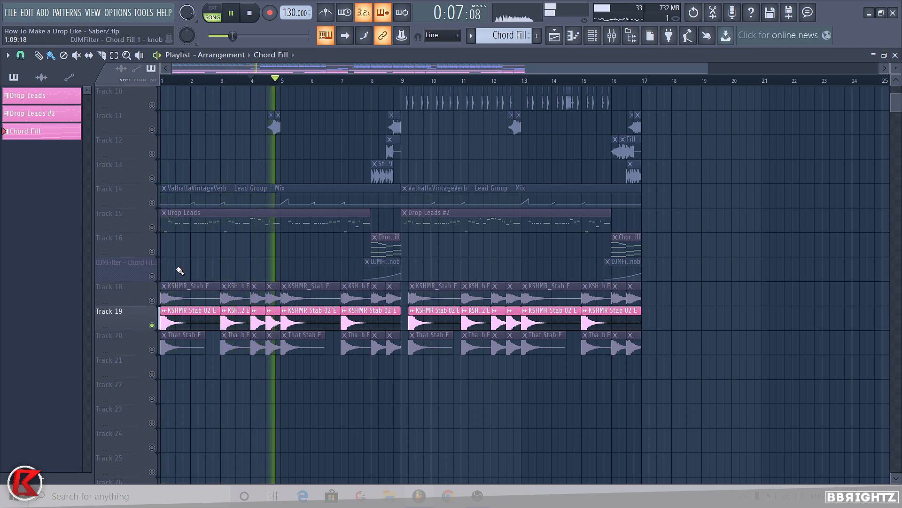
- Solo Track 20 and audition its That Stab clips from bar 4
{"action": "key", "text": "space"}
{"action": "left_click", "coordinate": [153, 345]}
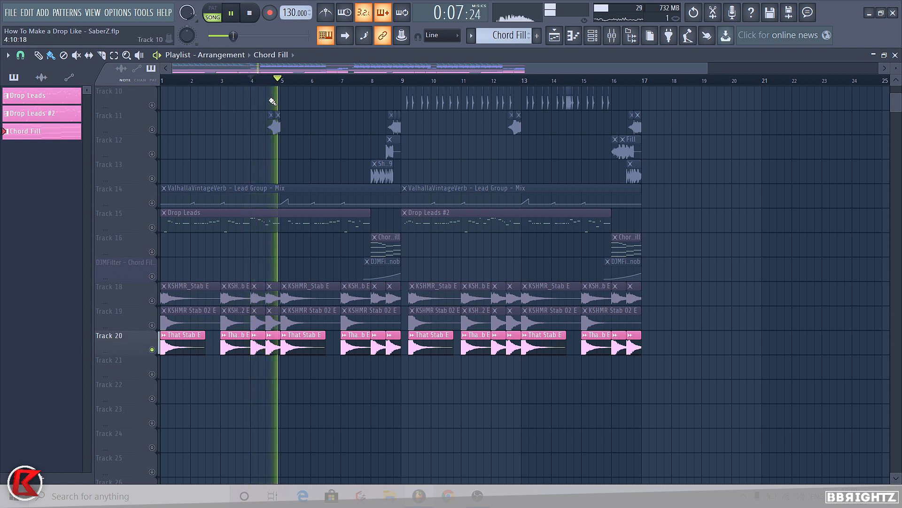
{"action": "key", "text": "space"}
- Enable Tracks 18 and 19 alongside Track 20, and check the That Stab E sample settings from its first clip
{"action": "left_click", "coordinate": [152, 325]}
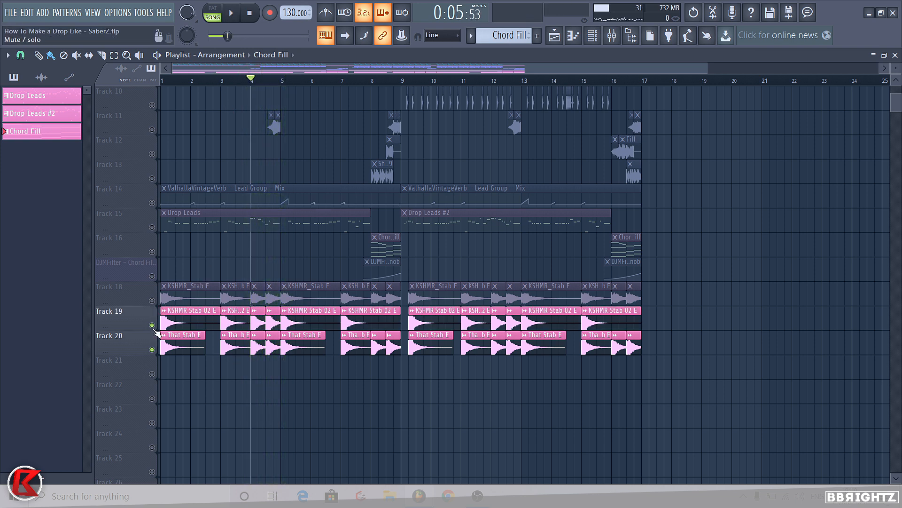
{"action": "left_click", "coordinate": [152, 300]}
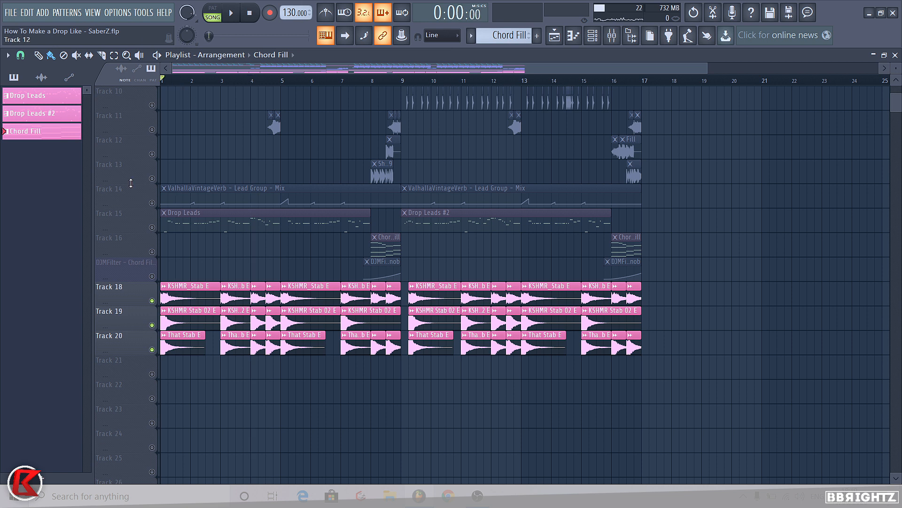
{"action": "key", "text": "space"}
{"action": "left_click_drag", "start_coordinate": [694, 321], "coordinate": [170, 293]}
{"action": "right_click", "coordinate": [189, 274]}
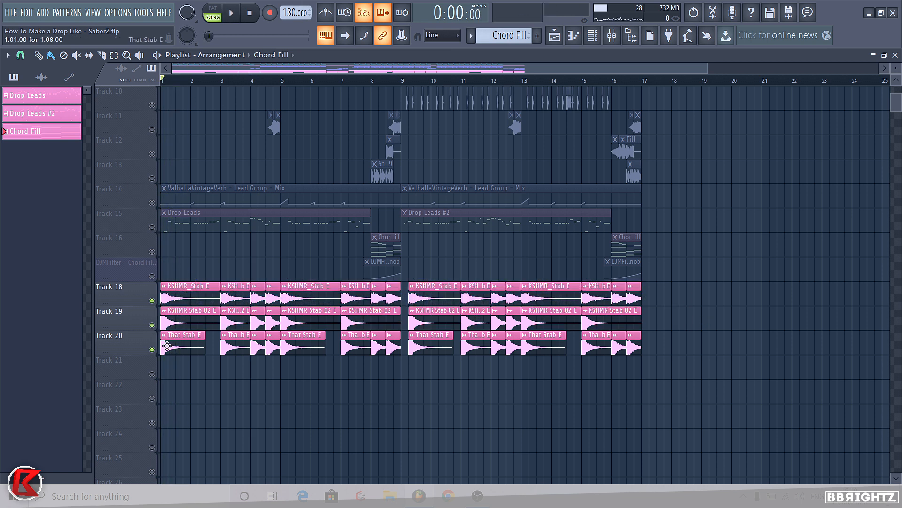
{"action": "double_click", "coordinate": [183, 348]}
{"action": "right_click", "coordinate": [473, 439]}
- Play the layered stabs with the Chord Fill and DJMFilter tracks enabled, and check the KSHMR_Stab E sample settings
{"action": "key", "text": "space"}
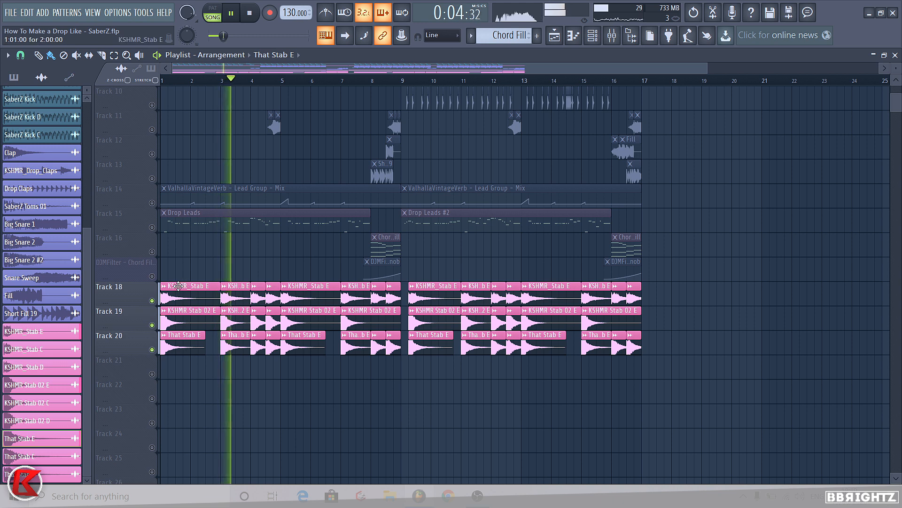
{"action": "left_click", "coordinate": [152, 275]}
{"action": "left_click", "coordinate": [152, 252]}
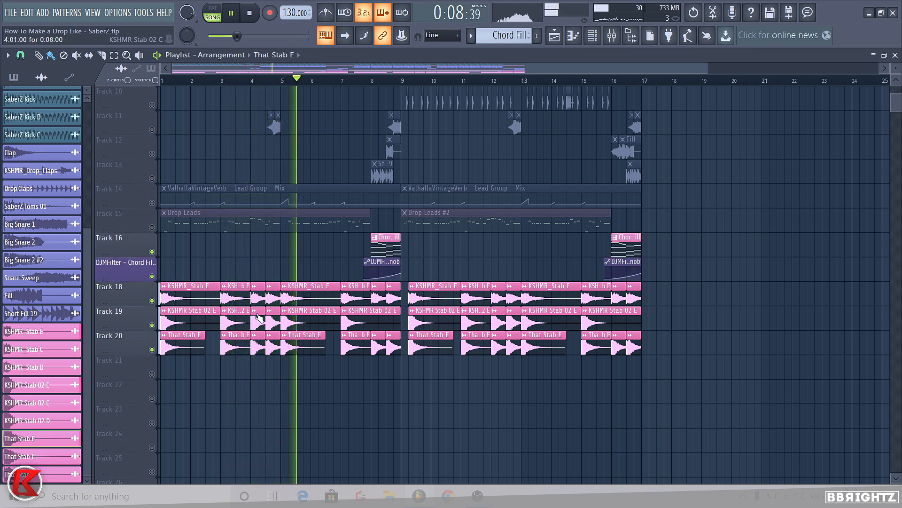
{"action": "double_click", "coordinate": [216, 301]}
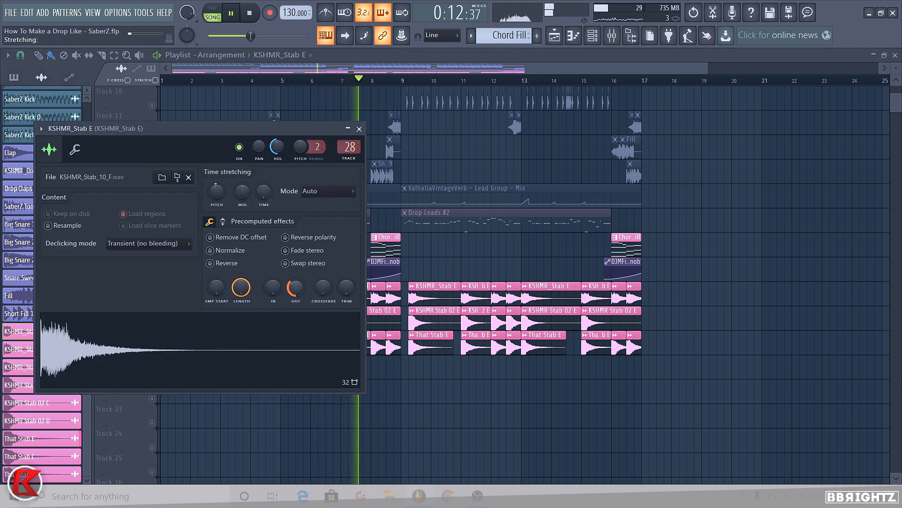
{"action": "right_click", "coordinate": [465, 411]}
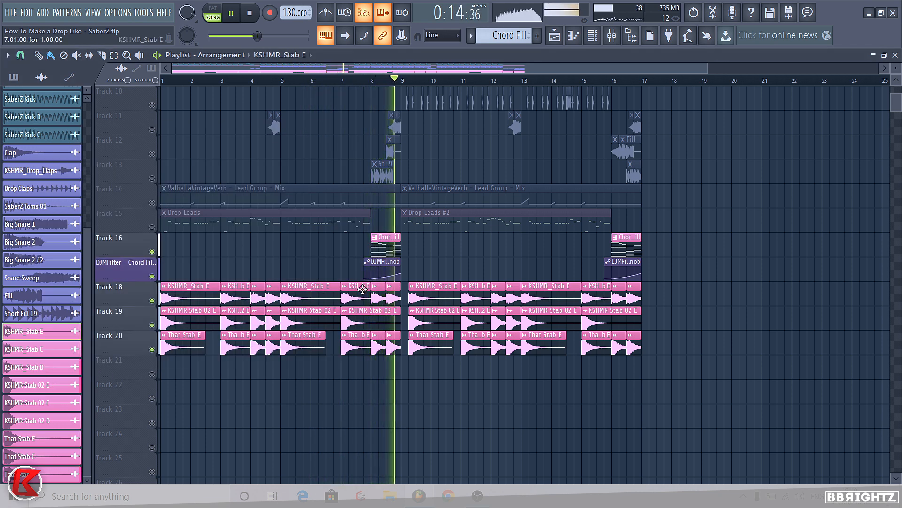
{"action": "key", "text": "space"}
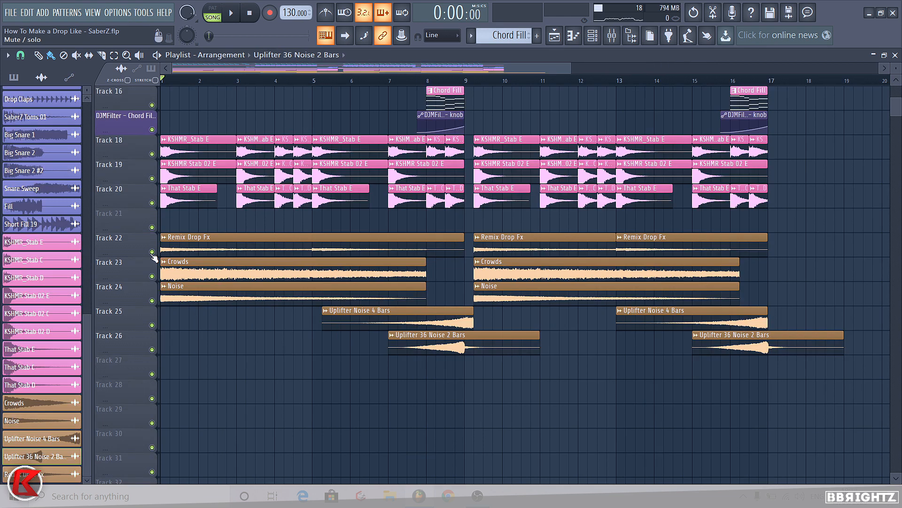
- Solo Track 22, check the Remix Drop Fx sample settings and play the clip from the start
{"action": "left_click_drag", "start_coordinate": [838, 414], "coordinate": [197, 247]}
{"action": "right_click", "coordinate": [210, 342]}
{"action": "right_click", "coordinate": [152, 252]}
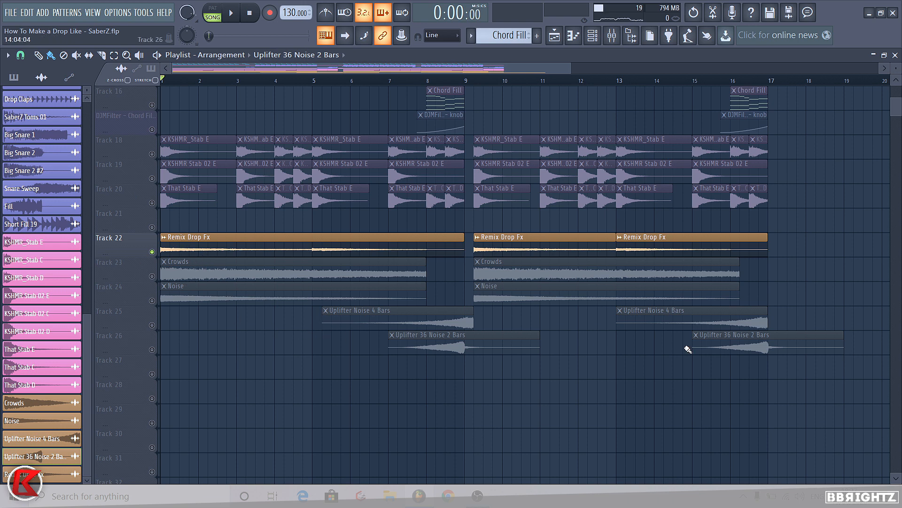
{"action": "double_click", "coordinate": [225, 242]}
{"action": "key", "text": "Escape"}
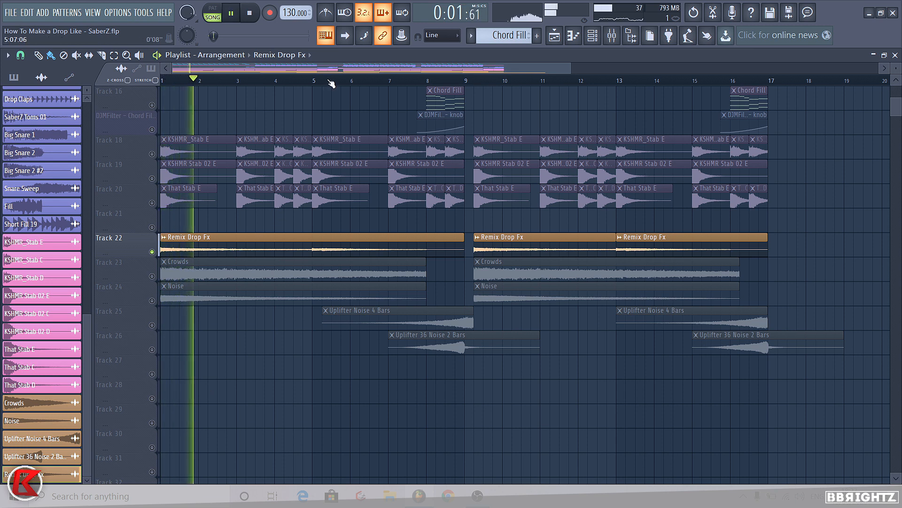
{"action": "key", "text": "space"}
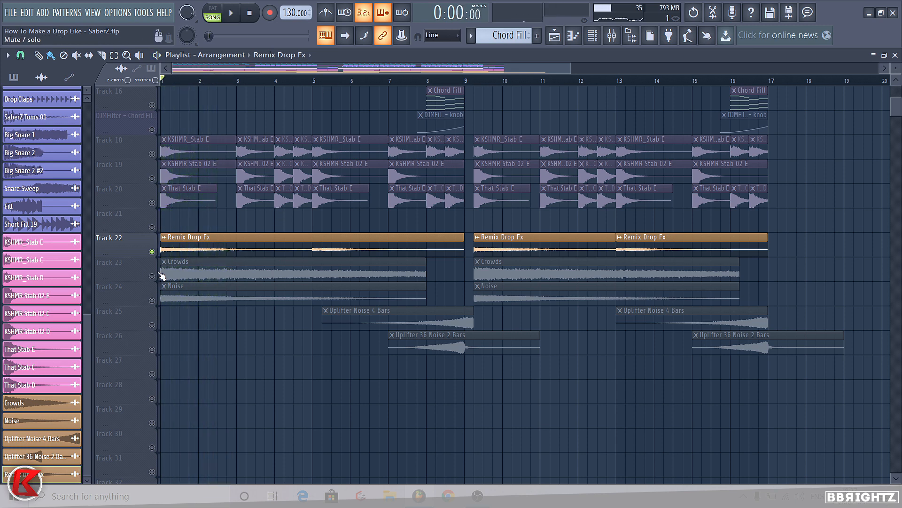
- Solo and play the Crowds clip on Track 23, inspect the Crowds mixer track's effect slots and equalizer, and close the mixer
{"action": "left_click", "coordinate": [180, 268]}
{"action": "scroll", "coordinate": [415, 183], "scroll_direction": "up", "scroll_amount": 1}
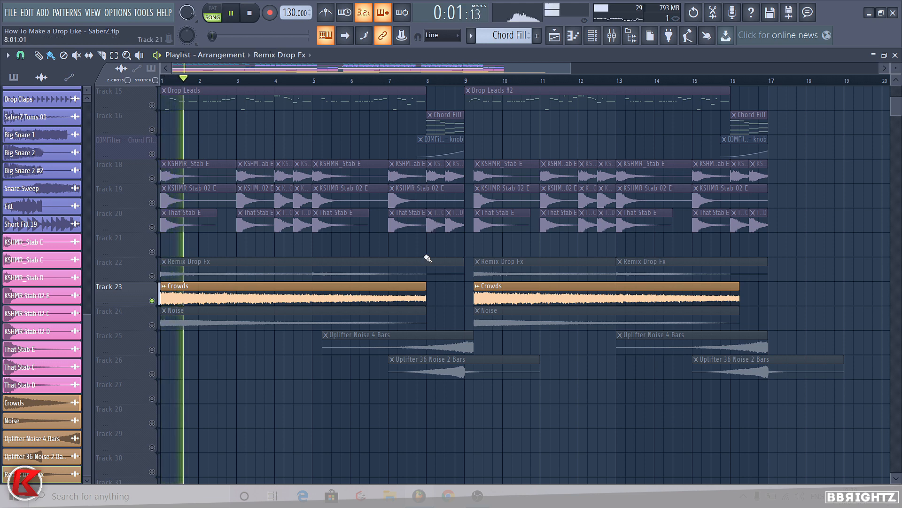
{"action": "left_click", "coordinate": [612, 35]}
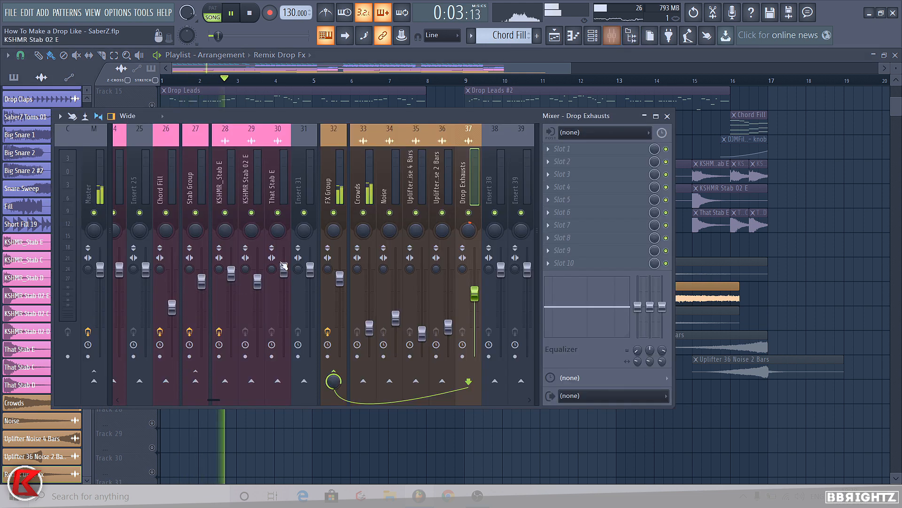
{"action": "left_click", "coordinate": [563, 156]}
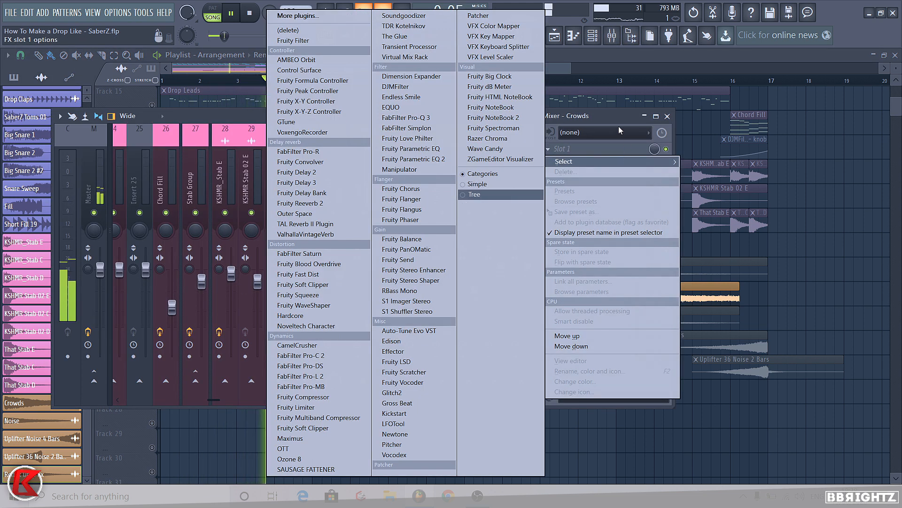
{"action": "left_click", "coordinate": [632, 340]}
{"action": "key", "text": "space"}
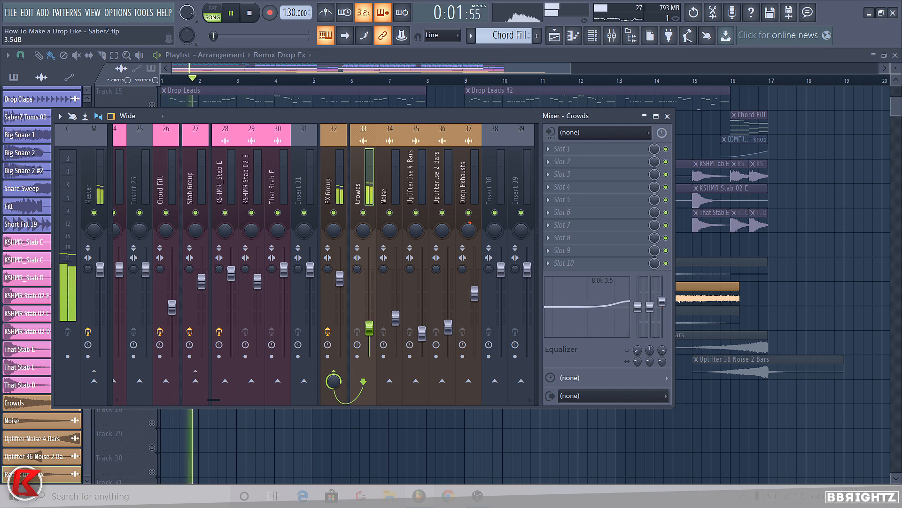
{"action": "left_click", "coordinate": [667, 116]}
{"action": "key", "text": "space"}
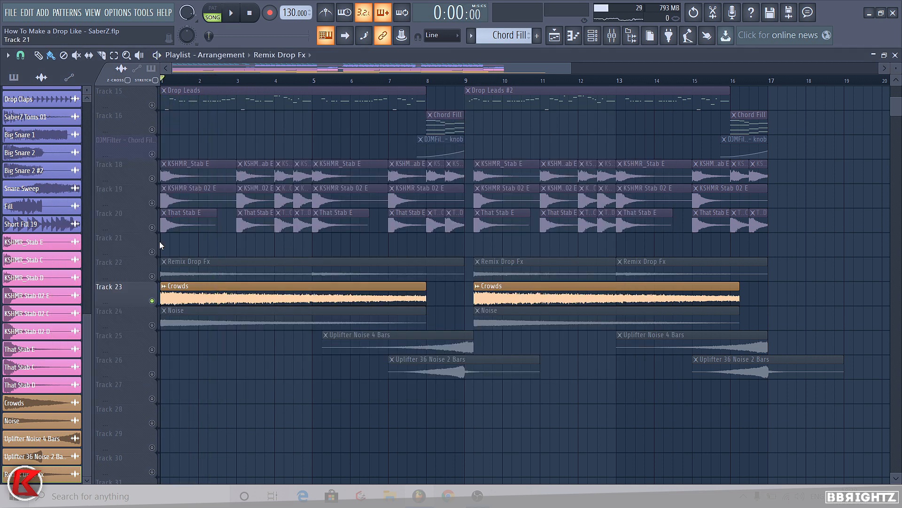
- Solo Track 24, check the Noise sample settings and audition the Noise clip from the start
{"action": "double_click", "coordinate": [188, 322]}
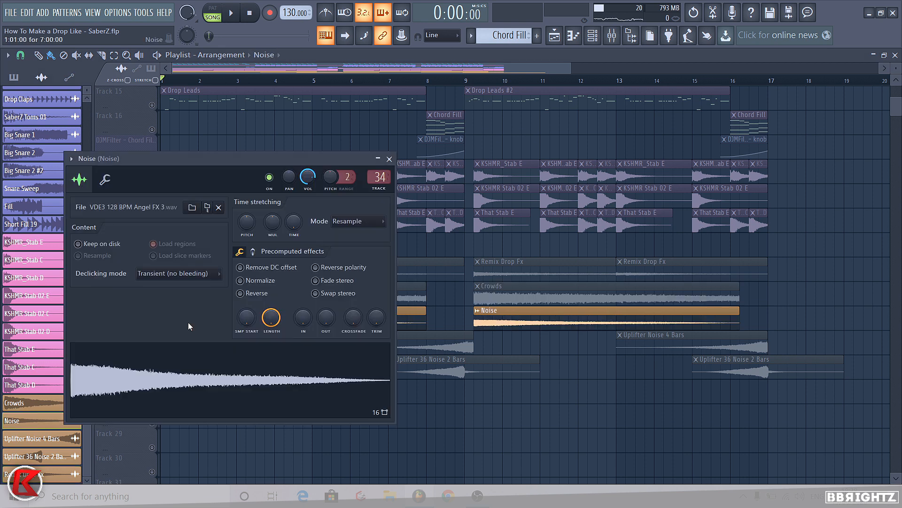
{"action": "key", "text": "Escape"}
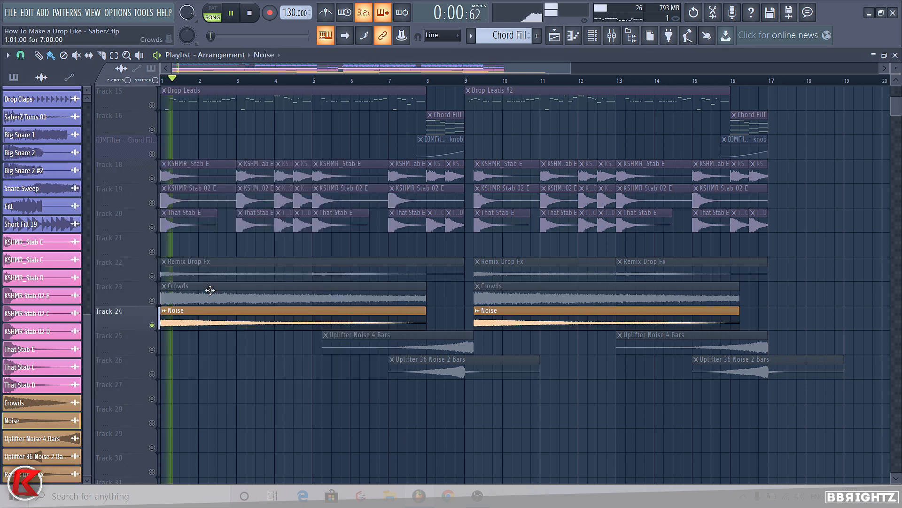
{"action": "key", "text": "space"}
- Solo Track 22, enlarge its height to show the waveform, and play the Remix Drop Fx hit at bar 5
{"action": "right_click", "coordinate": [151, 276]}
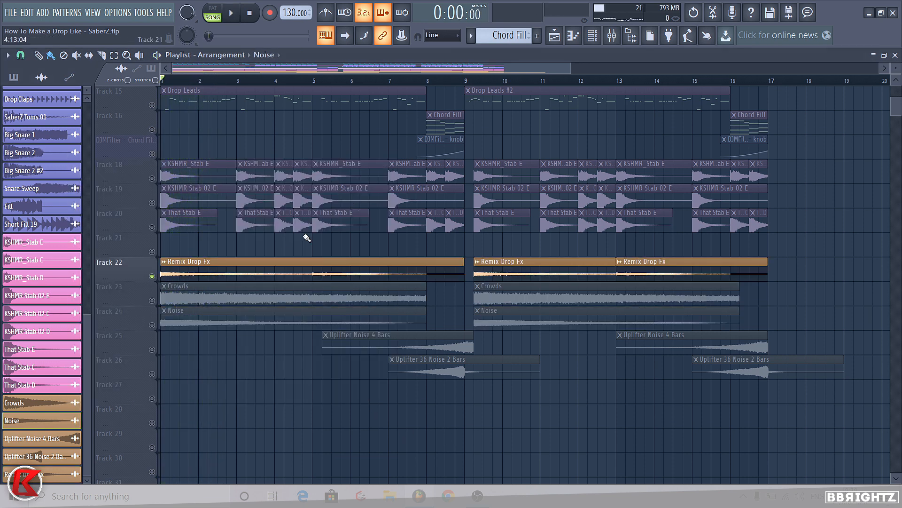
{"action": "left_click_drag", "start_coordinate": [125, 282], "coordinate": [125, 359]}
{"action": "scroll", "coordinate": [300, 364], "scroll_direction": "up", "scroll_amount": 1}
{"action": "scroll", "coordinate": [177, 368], "scroll_direction": "up", "scroll_amount": 4}
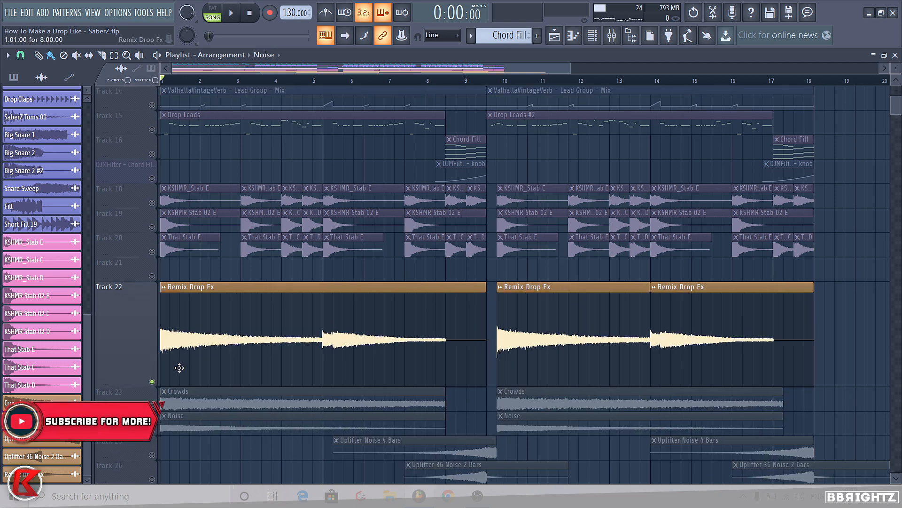
{"action": "scroll", "coordinate": [193, 377], "scroll_direction": "down", "scroll_amount": 3}
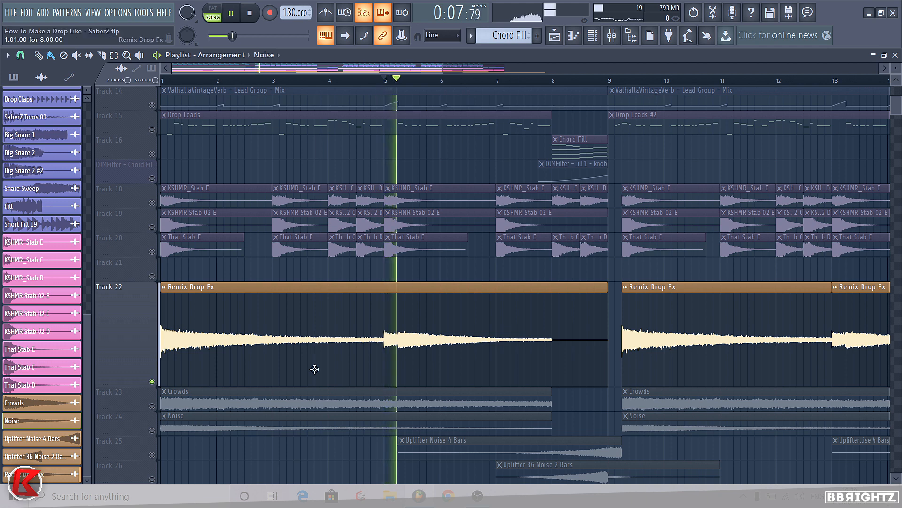
{"action": "scroll", "coordinate": [547, 317], "scroll_direction": "up", "scroll_amount": 6}
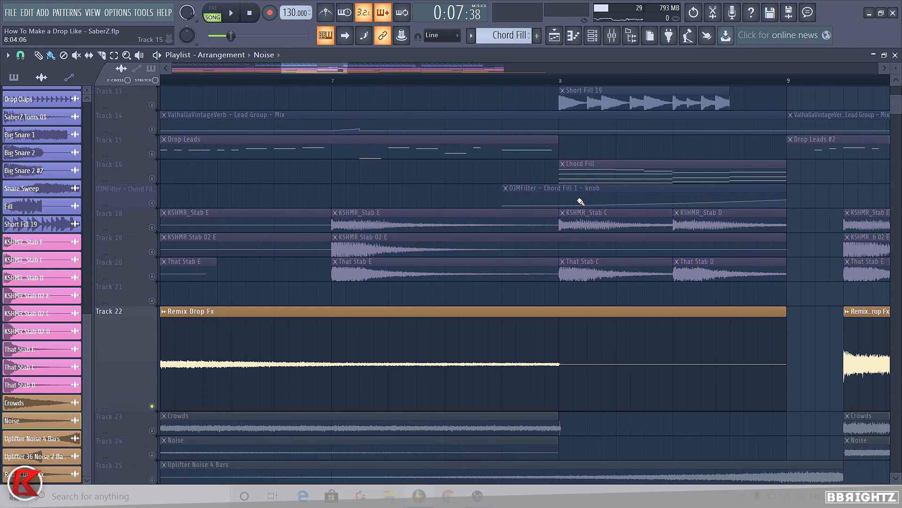
{"action": "scroll", "coordinate": [538, 257], "scroll_direction": "down", "scroll_amount": 6}
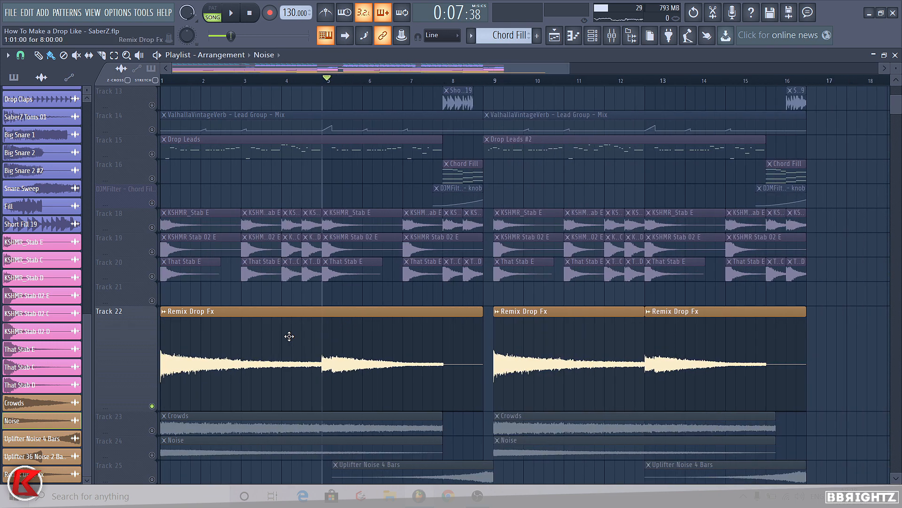
- Play Remix Drop Fx with Track 25 enabled from bar 5, restore Track 22's height and check the Uplifter Noise 4 Bars sample settings
{"action": "key", "text": "space"}
{"action": "scroll", "coordinate": [230, 285], "scroll_direction": "down", "scroll_amount": 1}
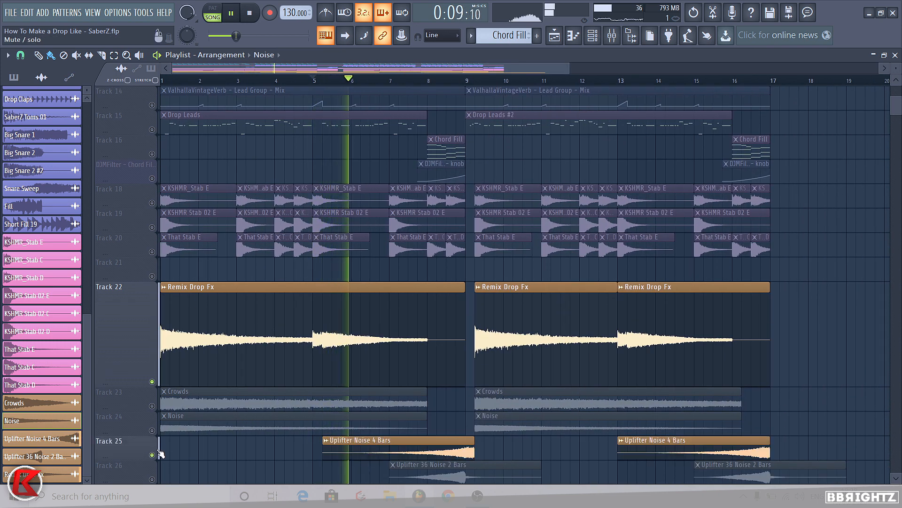
{"action": "right_click", "coordinate": [154, 354]}
{"action": "mouse_move", "coordinate": [198, 318]}
{"action": "left_click", "coordinate": [272, 338]}
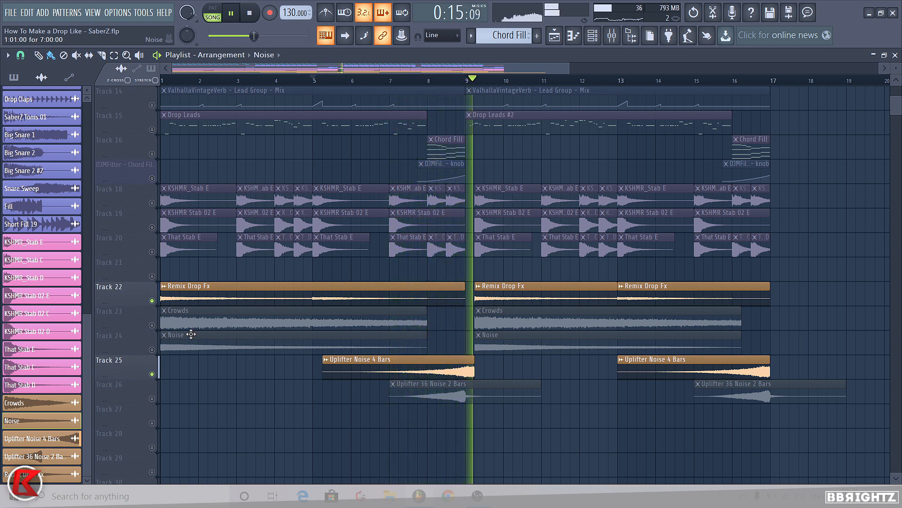
{"action": "key", "text": "space"}
{"action": "double_click", "coordinate": [345, 364]}
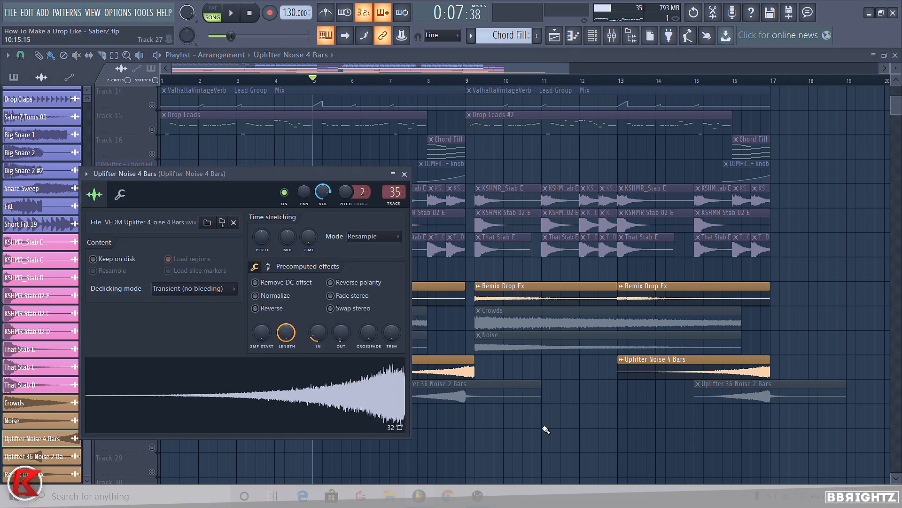
{"action": "right_click", "coordinate": [543, 429]}
- Examine how the drums, fills, stabs and uplifters line up around the bar 9 transition across all tracks
{"action": "scroll", "coordinate": [470, 392], "scroll_direction": "up", "scroll_amount": 3}
{"action": "scroll", "coordinate": [645, 334], "scroll_direction": "up", "scroll_amount": 3}
{"action": "scroll", "coordinate": [474, 333], "scroll_direction": "up", "scroll_amount": 5}
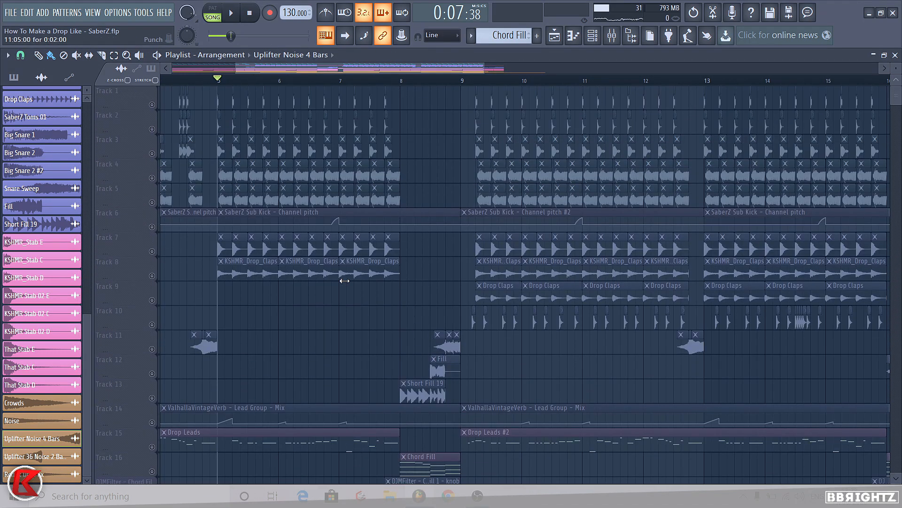
{"action": "scroll", "coordinate": [468, 170], "scroll_direction": "up", "scroll_amount": 3}
{"action": "scroll", "coordinate": [470, 197], "scroll_direction": "down", "scroll_amount": 3}
{"action": "scroll", "coordinate": [472, 217], "scroll_direction": "down", "scroll_amount": 9}
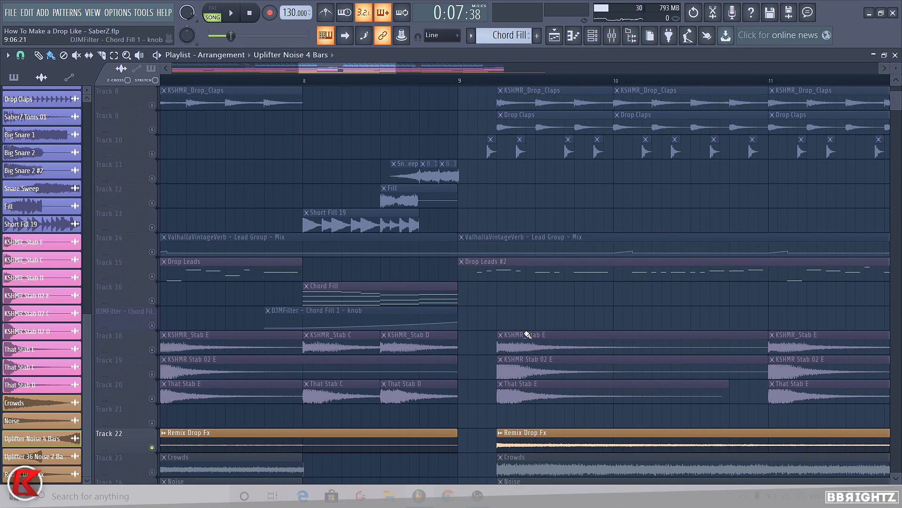
{"action": "scroll", "coordinate": [470, 301], "scroll_direction": "down", "scroll_amount": 3}
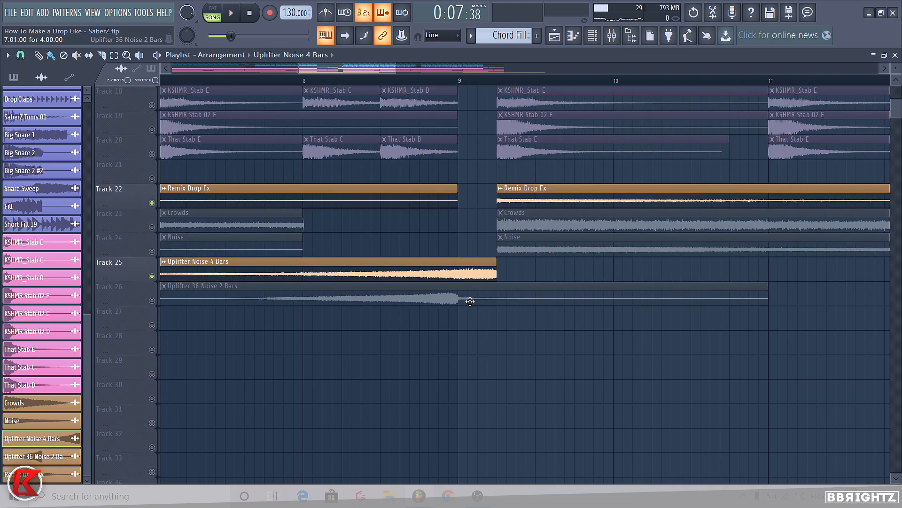
- Solo Track 26 and play the Uplifter 36 Noise 2 Bars clip from bar 8
{"action": "scroll", "coordinate": [489, 264], "scroll_direction": "down", "scroll_amount": 2}
{"action": "right_click", "coordinate": [151, 300]}
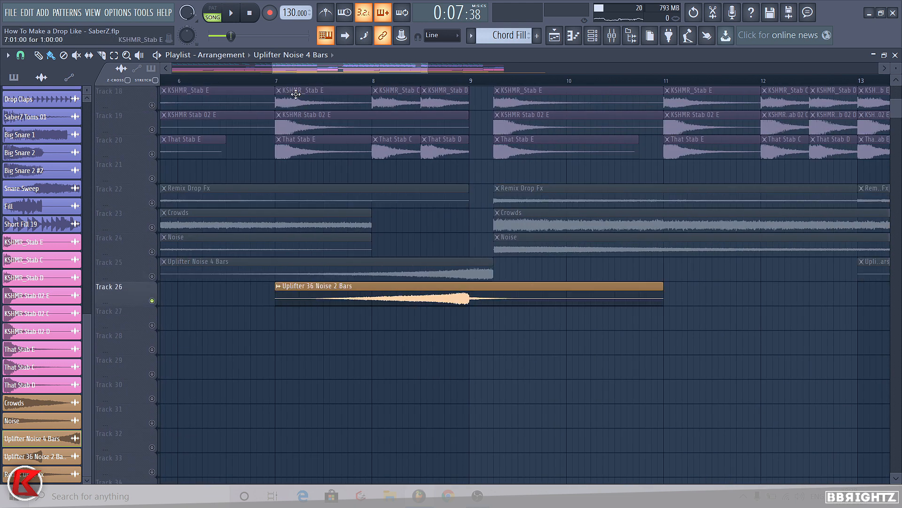
{"action": "key", "text": "space"}
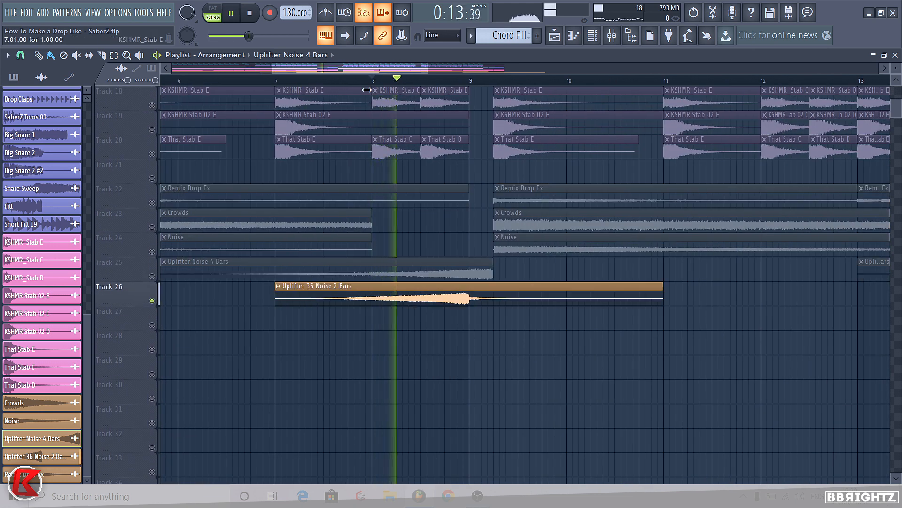
- Enable Tracks 22 to 25 alongside Track 26 and play the combined FX layers from bar 5
{"action": "scroll", "coordinate": [203, 312], "scroll_direction": "down", "scroll_amount": 1}
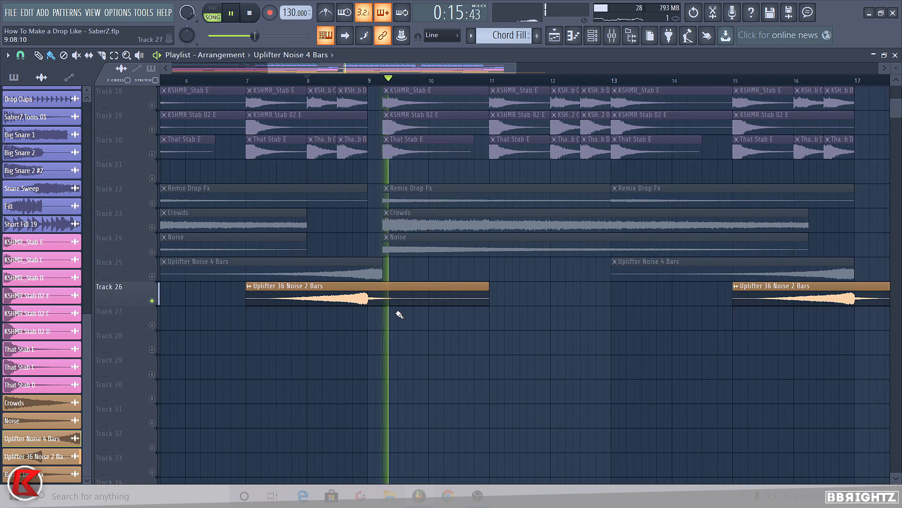
{"action": "key", "text": "space"}
{"action": "scroll", "coordinate": [281, 311], "scroll_direction": "down", "scroll_amount": 3}
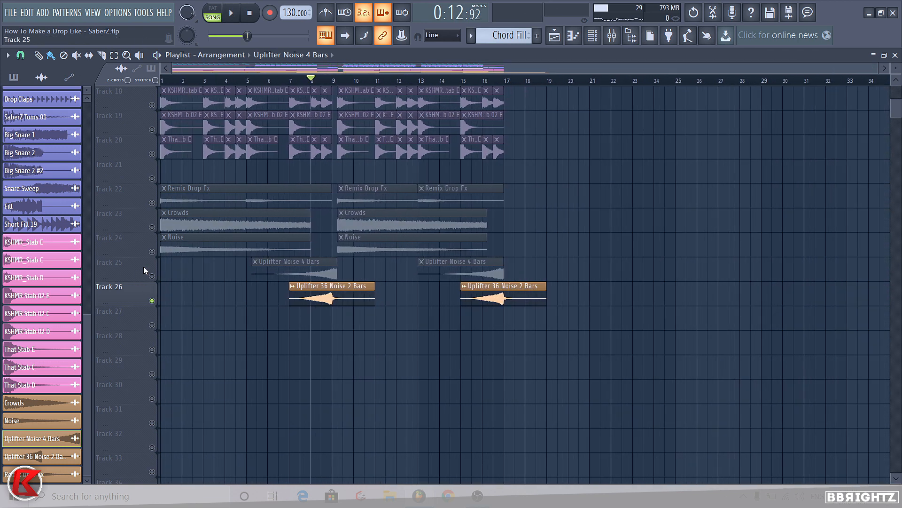
{"action": "left_click", "coordinate": [152, 276]}
{"action": "left_click", "coordinate": [152, 252]}
{"action": "left_click", "coordinate": [152, 227]}
{"action": "left_click", "coordinate": [152, 203]}
{"action": "key", "text": "space"}
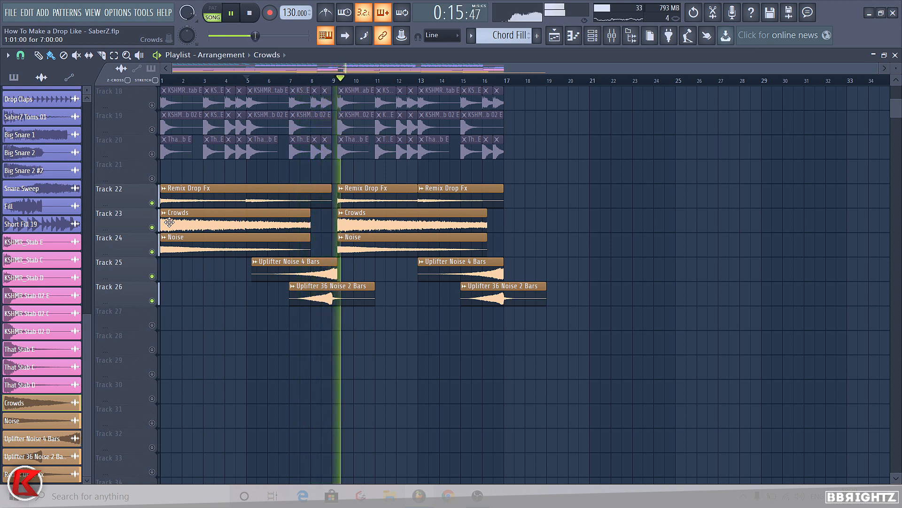
{"action": "scroll", "coordinate": [309, 337], "scroll_direction": "up", "scroll_amount": 6}
{"action": "key", "text": "space"}
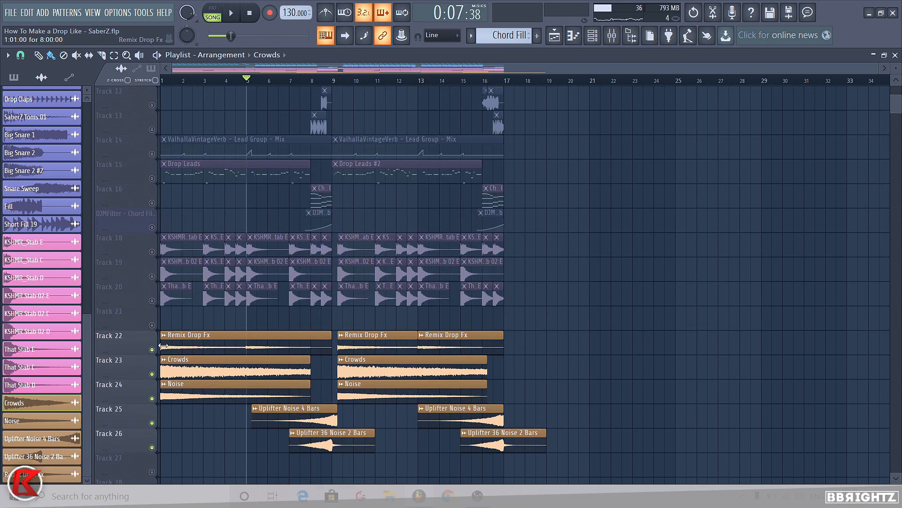
- Re-enable all playlist tracks and play the full drop from bar 1 through its end, checking the track layout
{"action": "right_click", "coordinate": [151, 357]}
{"action": "left_click_drag", "start_coordinate": [895, 107], "coordinate": [889, 42]}
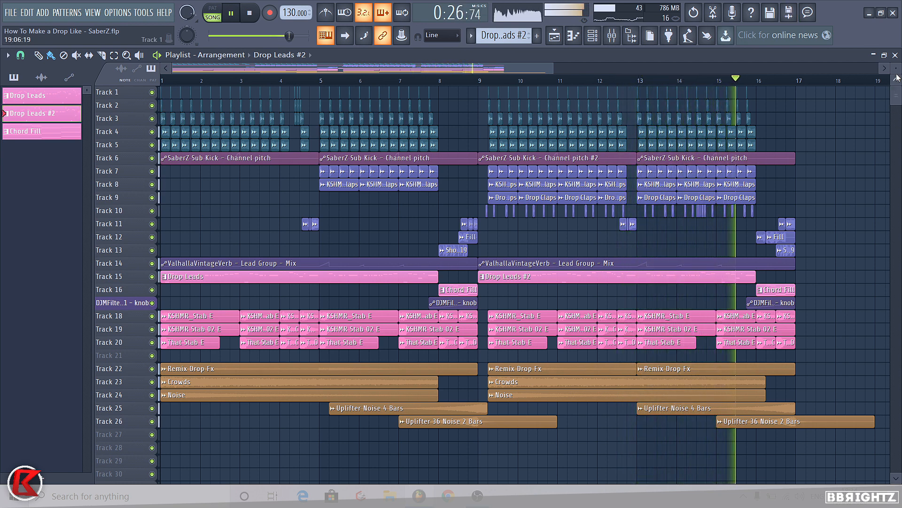
{"action": "scroll", "coordinate": [779, 248], "scroll_direction": "up", "scroll_amount": 3}
{"action": "scroll", "coordinate": [779, 248], "scroll_direction": "down", "scroll_amount": 5}
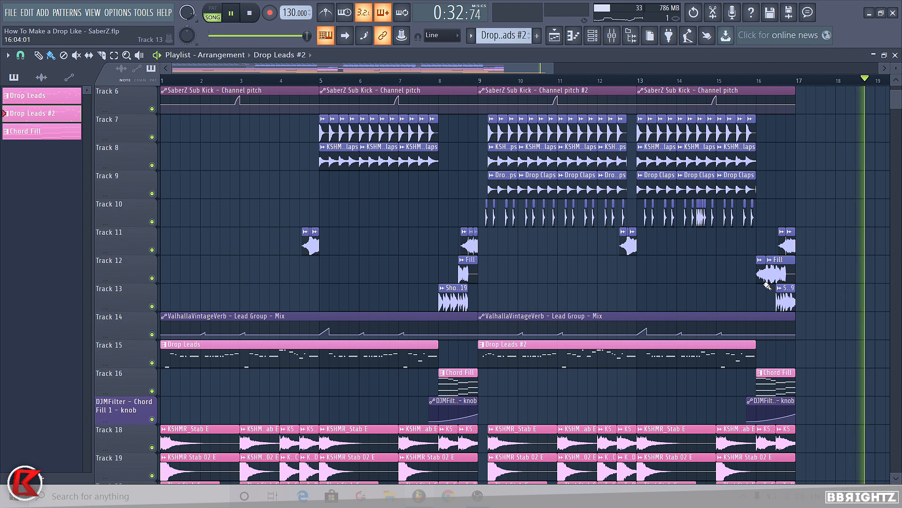
{"action": "key", "text": "space"}
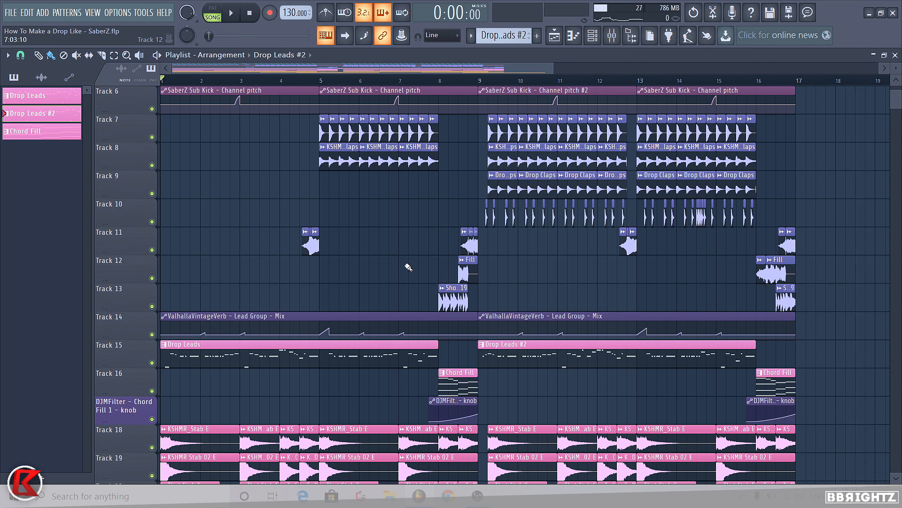